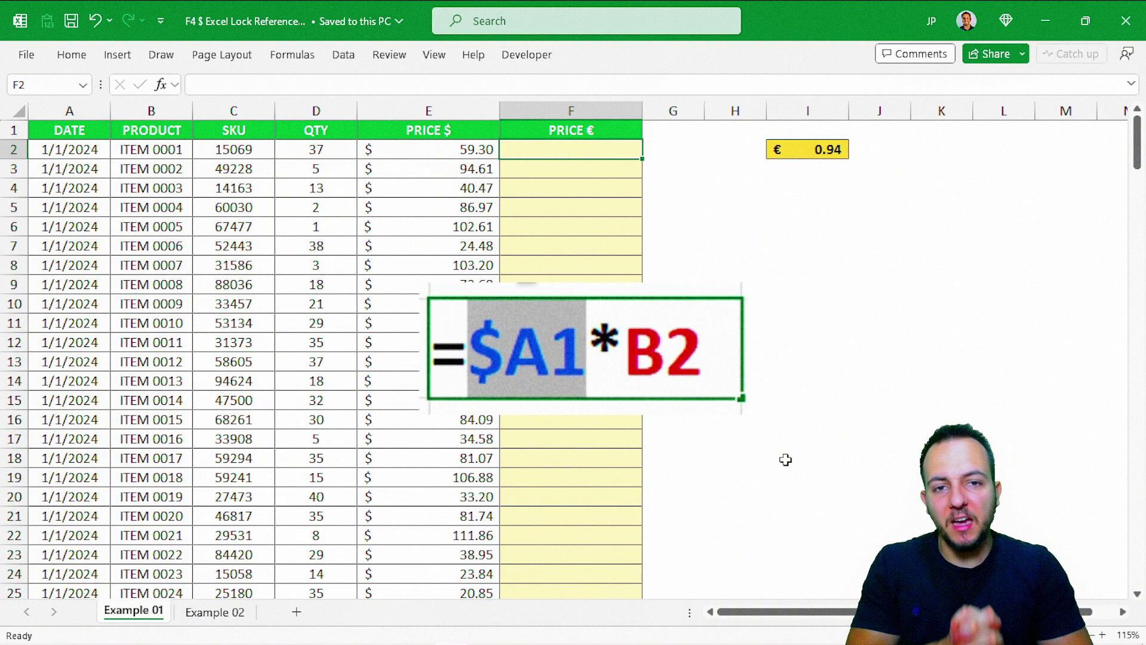
Step: Look over both example sheets, including the columns of the Example 01 price list and its euro rate in I2
{"action": "key", "text": "ctrl+Page_Down"}
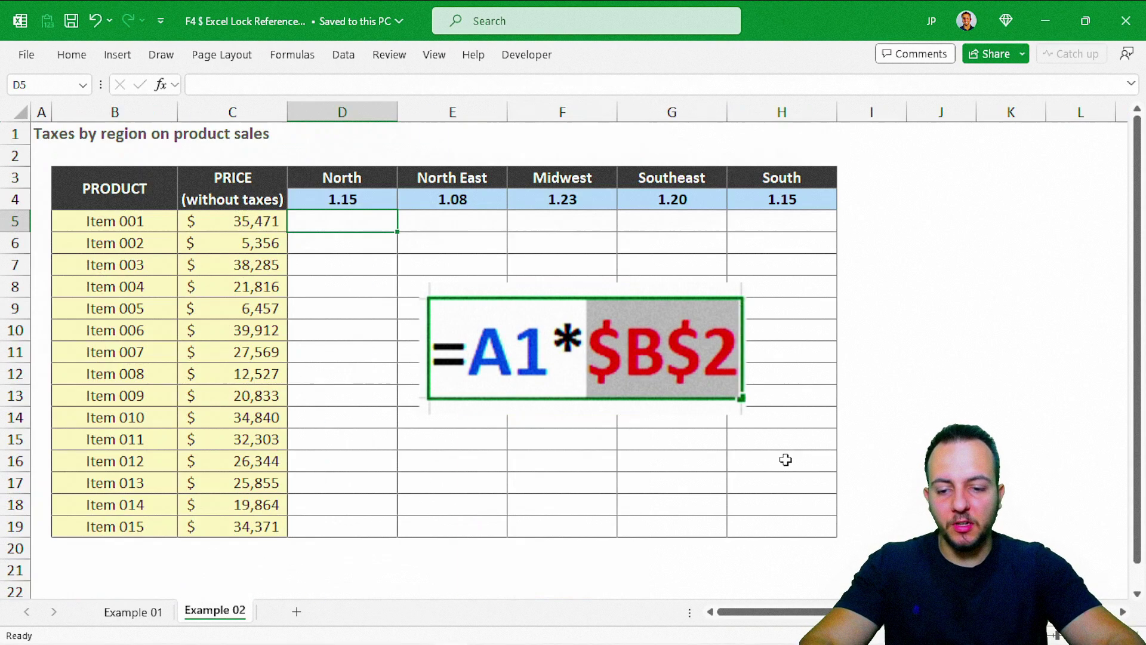
{"action": "key", "text": "ctrl+Page_Up"}
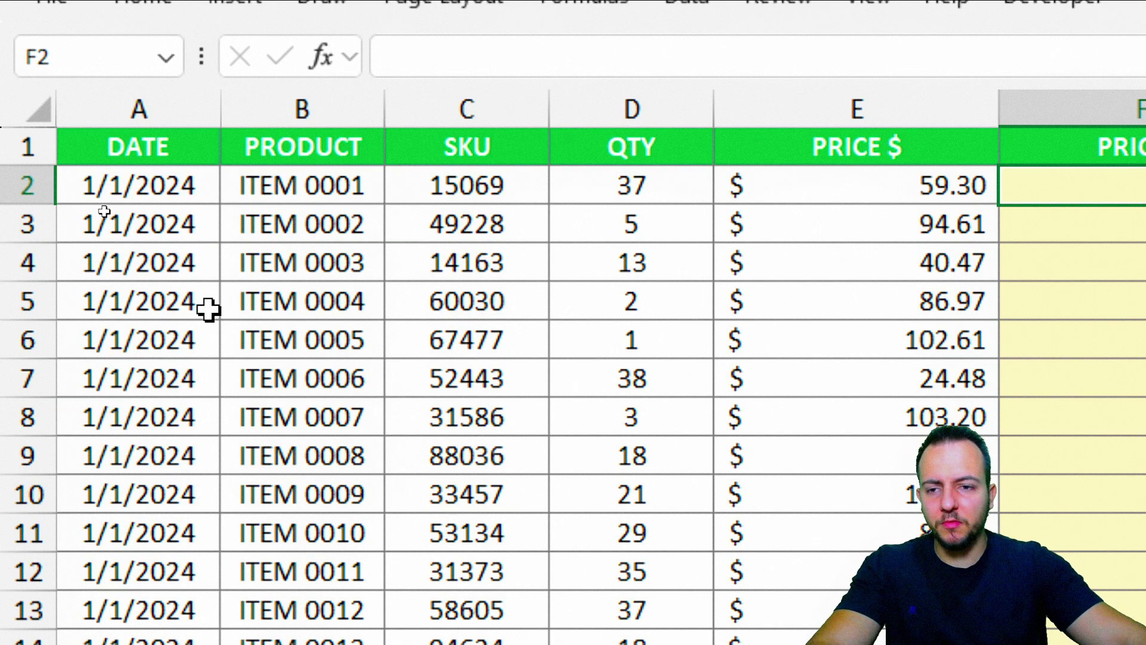
{"action": "left_click", "coordinate": [159, 113]}
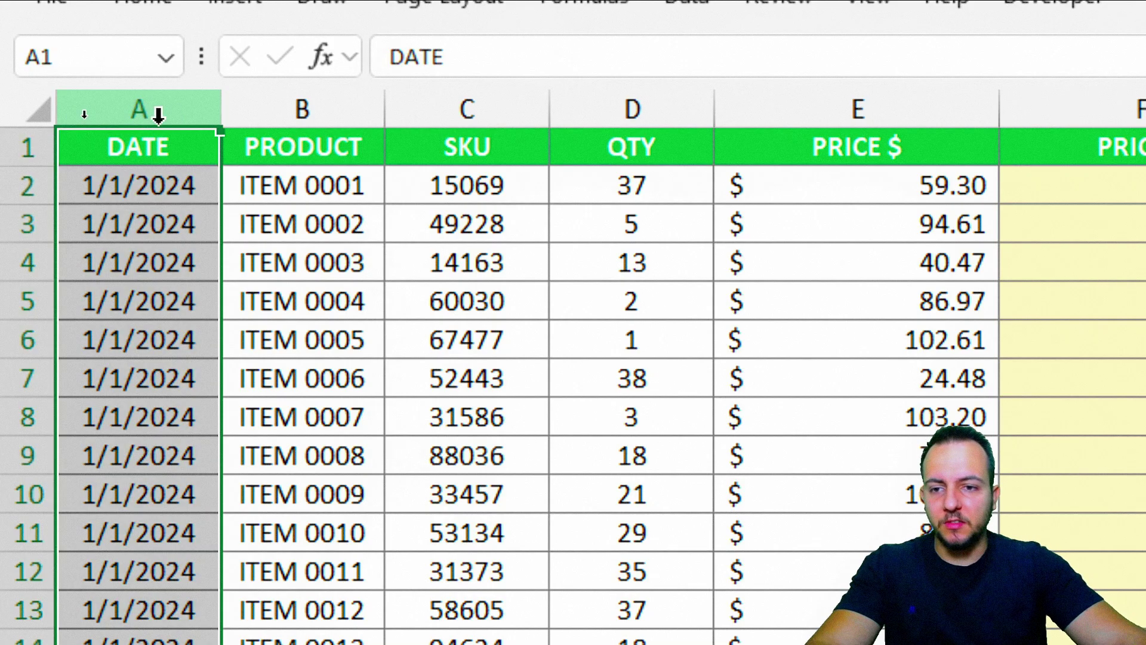
{"action": "left_click", "coordinate": [266, 108]}
{"action": "left_click", "coordinate": [469, 114]}
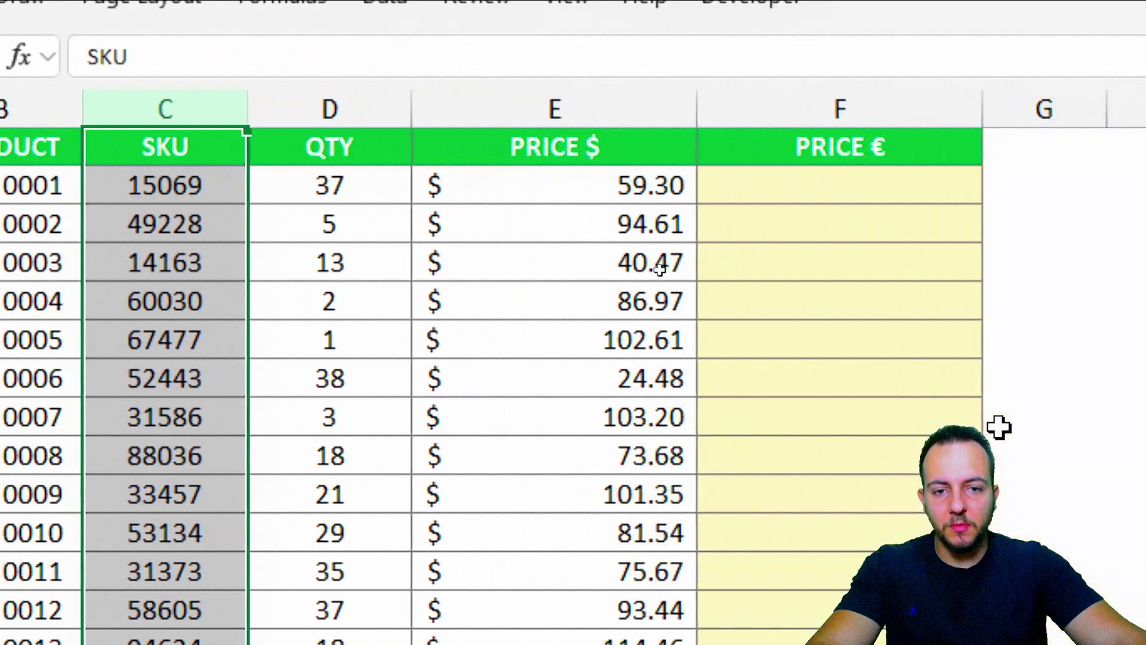
{"action": "left_click", "coordinate": [655, 113]}
{"action": "left_click", "coordinate": [408, 99]}
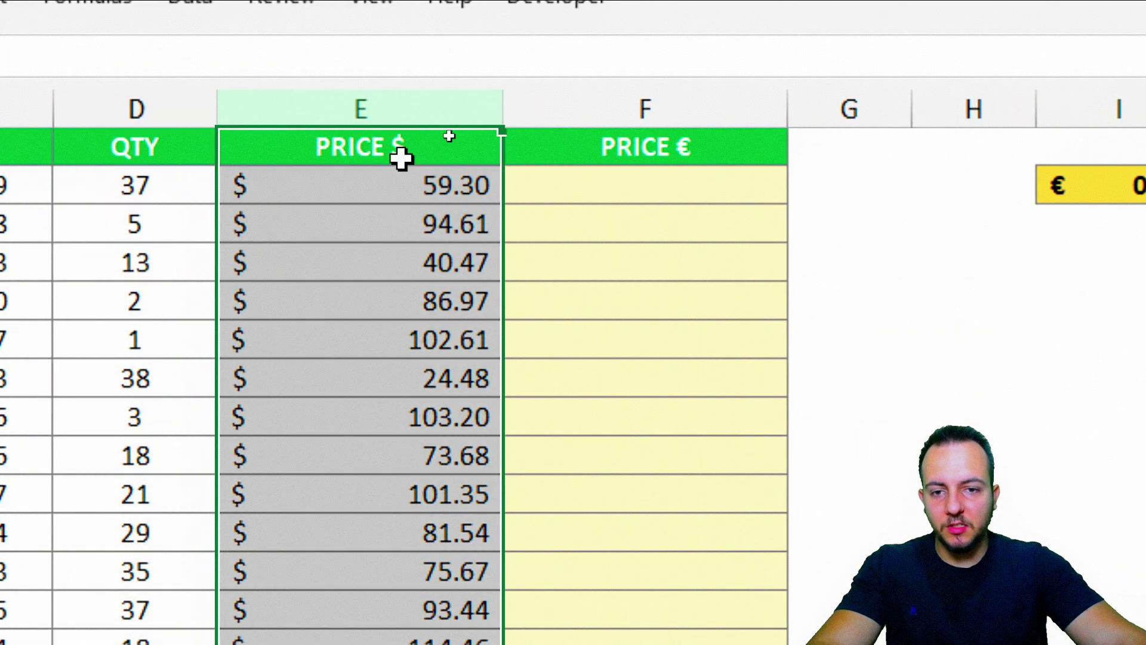
{"action": "left_click", "coordinate": [567, 99]}
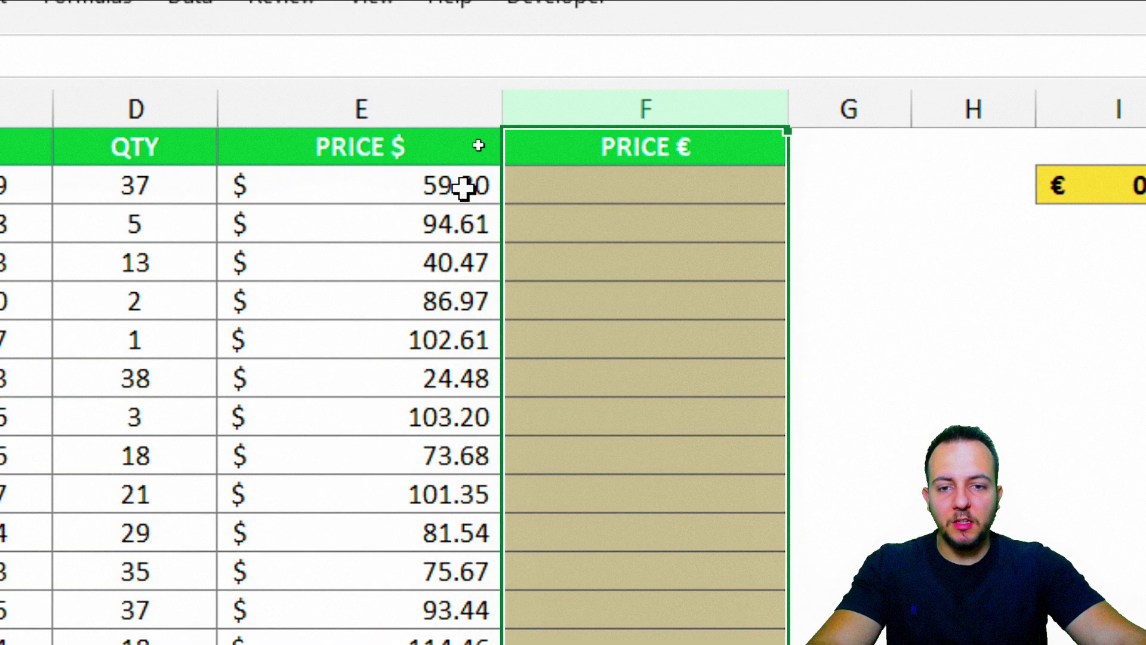
{"action": "left_click", "coordinate": [440, 110]}
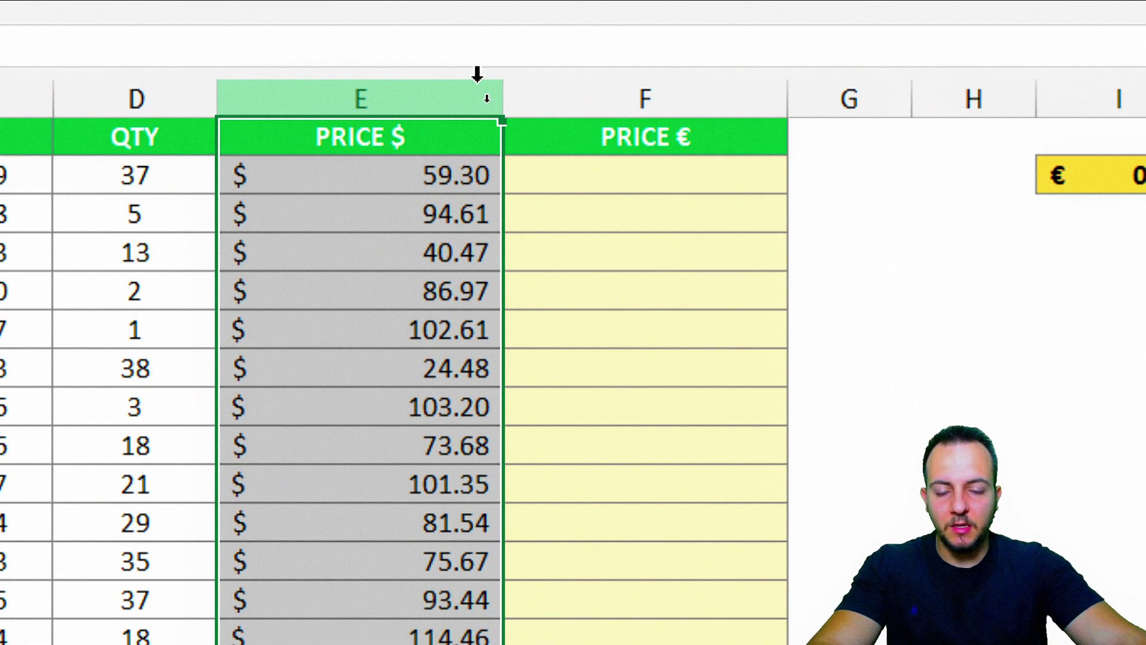
{"action": "left_click", "coordinate": [619, 99]}
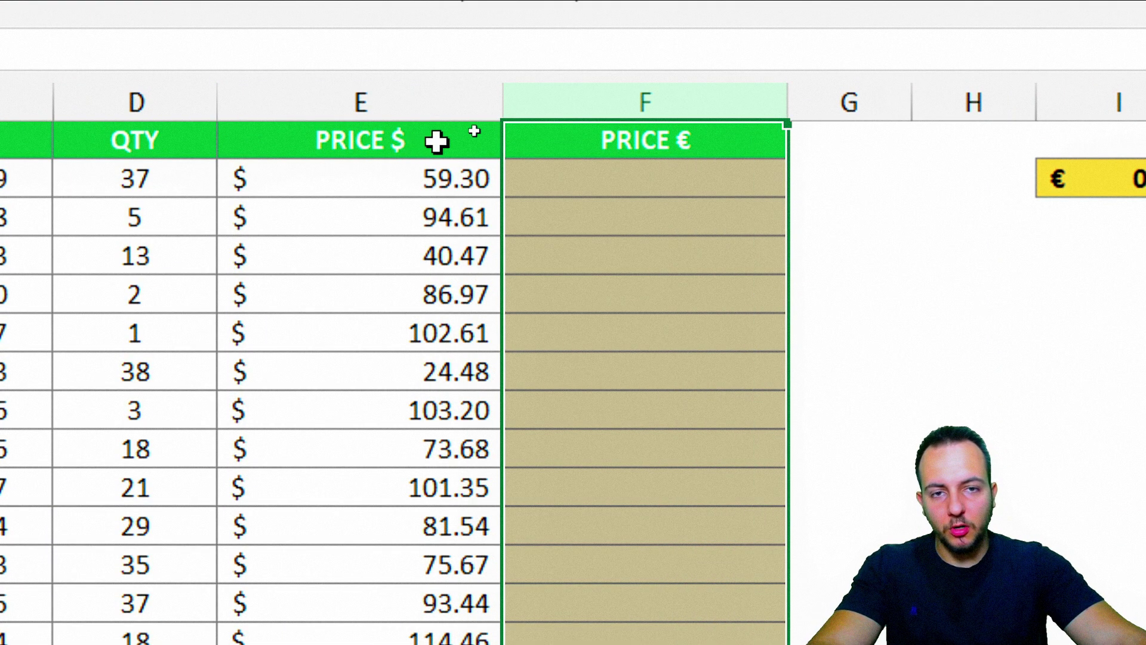
{"action": "left_click", "coordinate": [658, 188]}
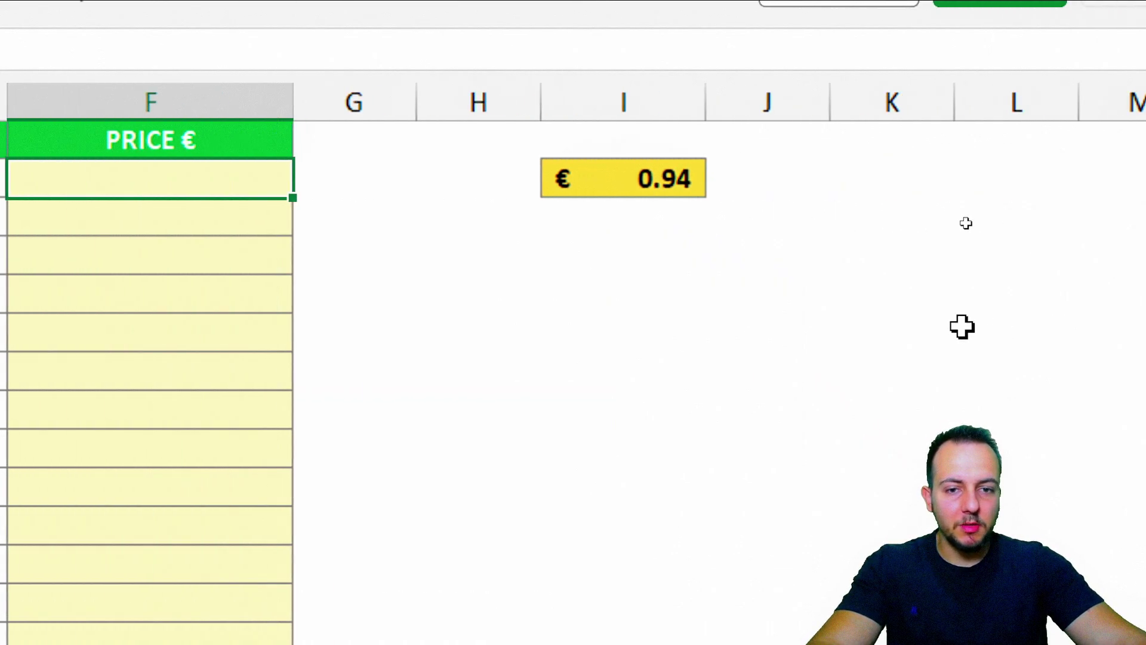
{"action": "left_click", "coordinate": [666, 176]}
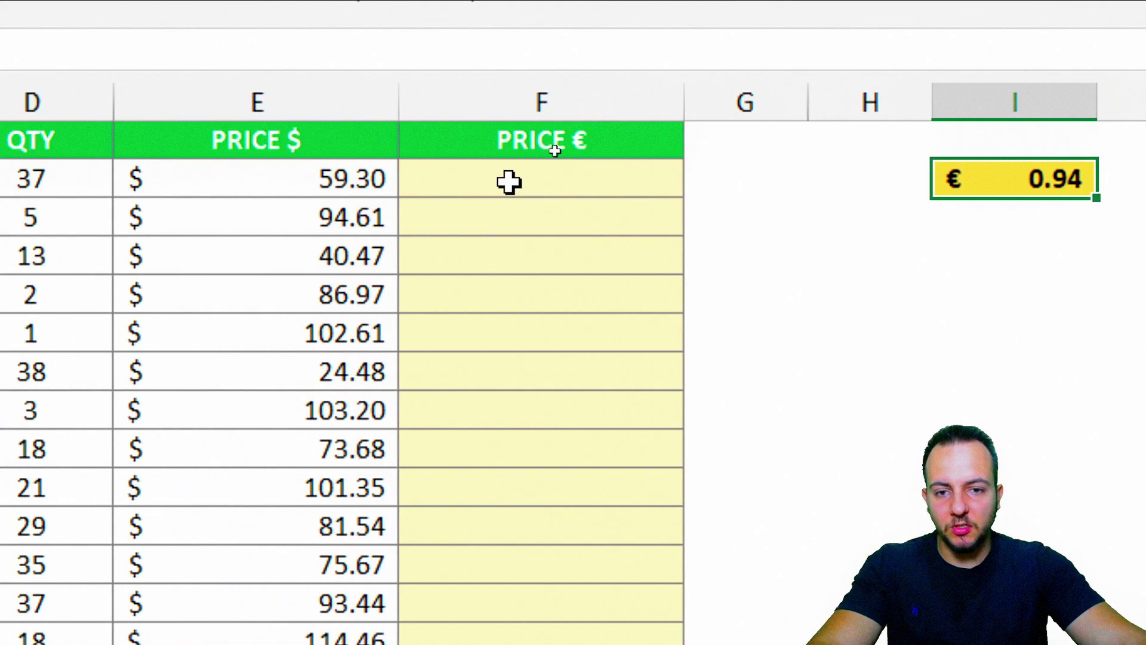
Step: Enter the formula =E2*I2 in F2 to convert the first item's dollar price to euros
{"action": "left_click", "coordinate": [265, 179]}
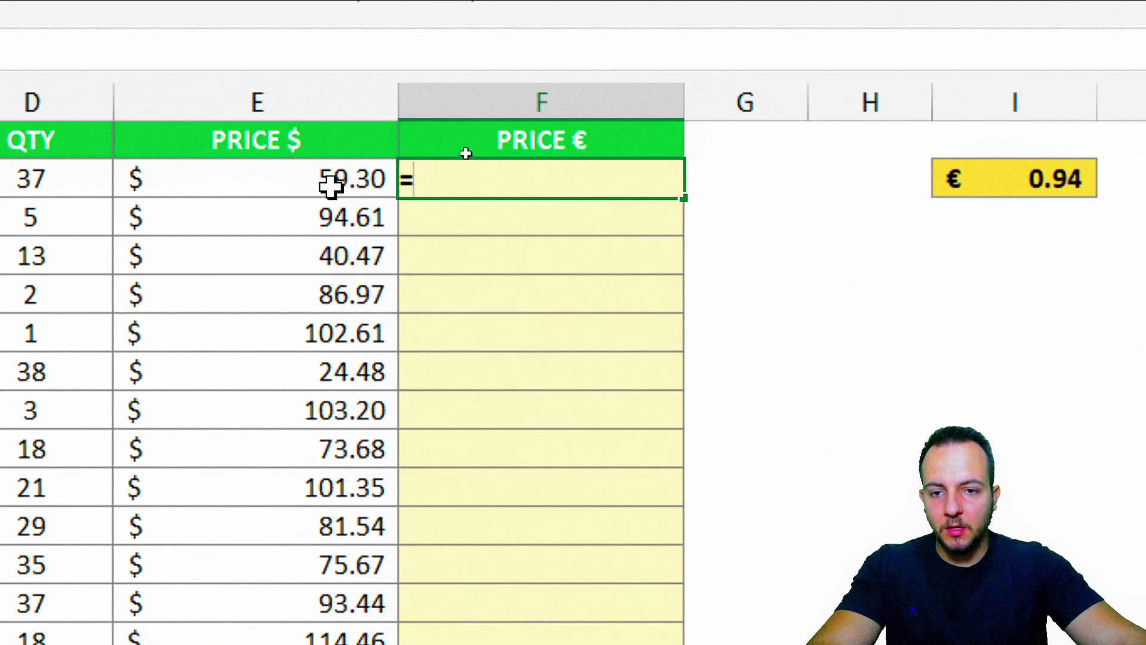
{"action": "left_click", "coordinate": [299, 184]}
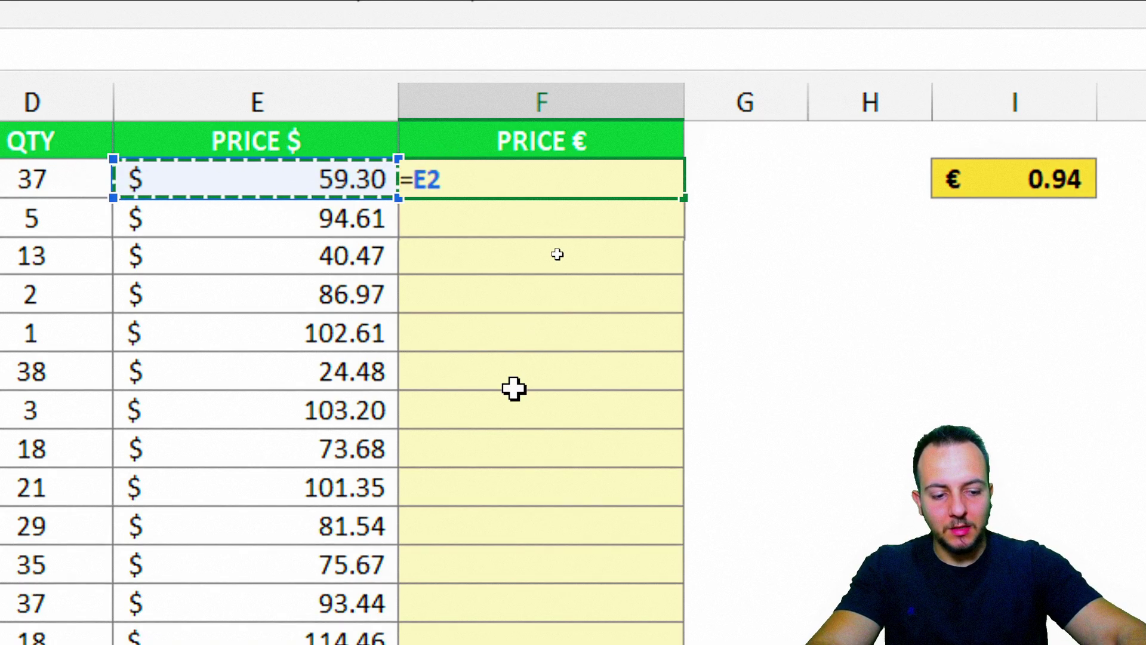
{"action": "type", "text": "*"}
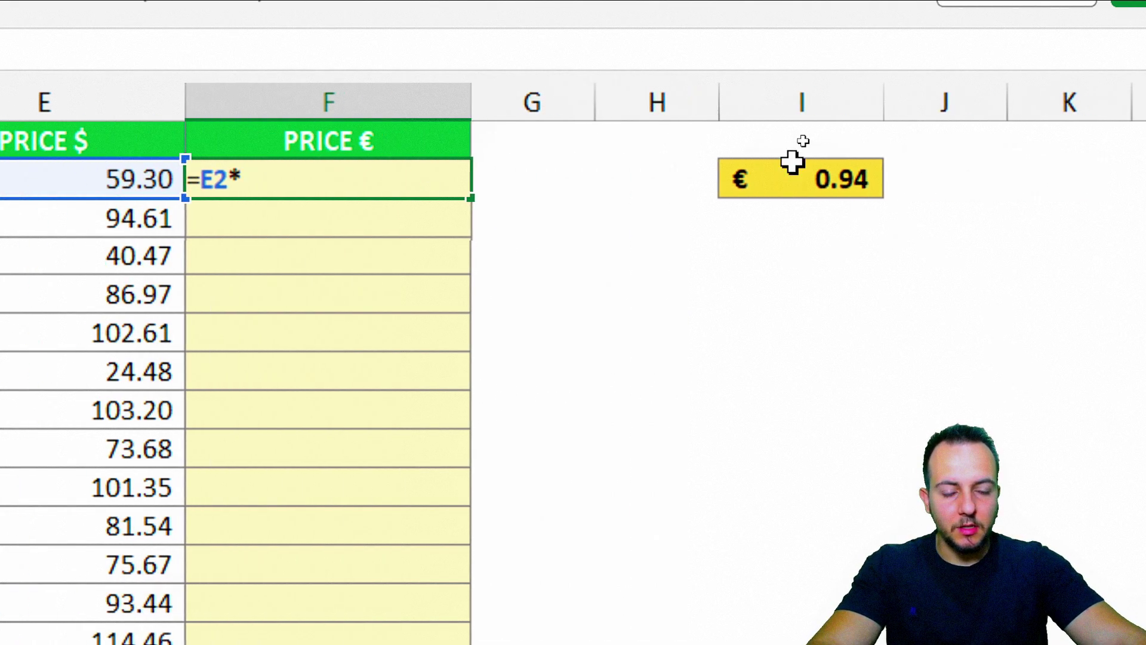
{"action": "left_click", "coordinate": [1056, 180]}
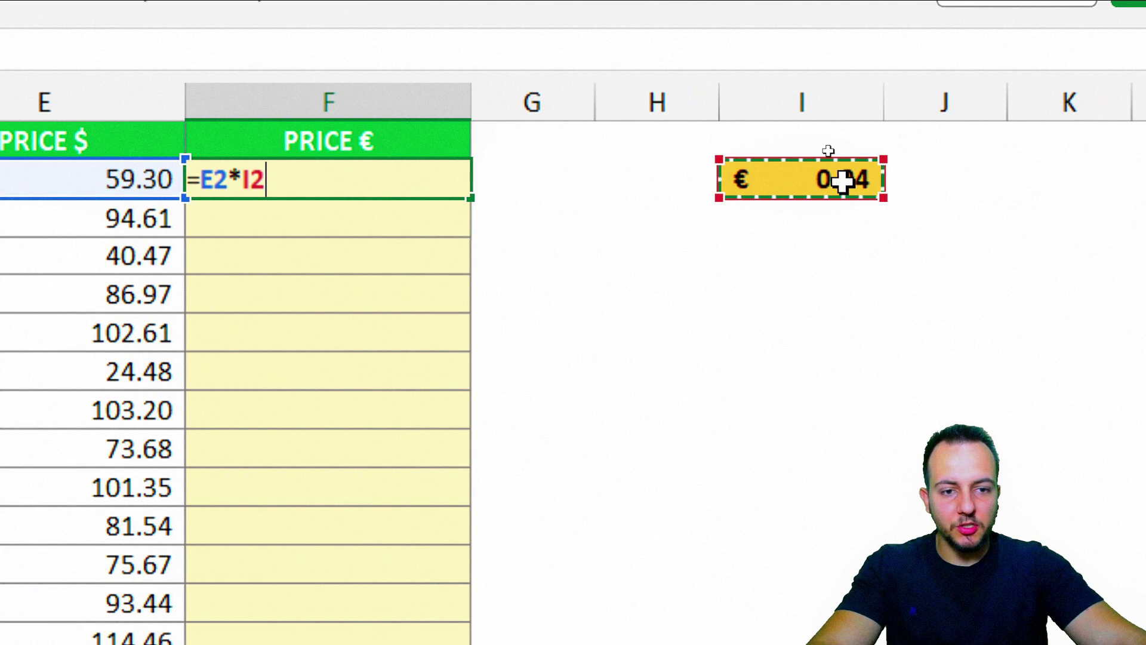
{"action": "key", "text": "Return"}
Step: Enter the formula =E3*I2 in F3 to convert the second item's dollar price to euros
{"action": "left_click", "coordinate": [466, 320]}
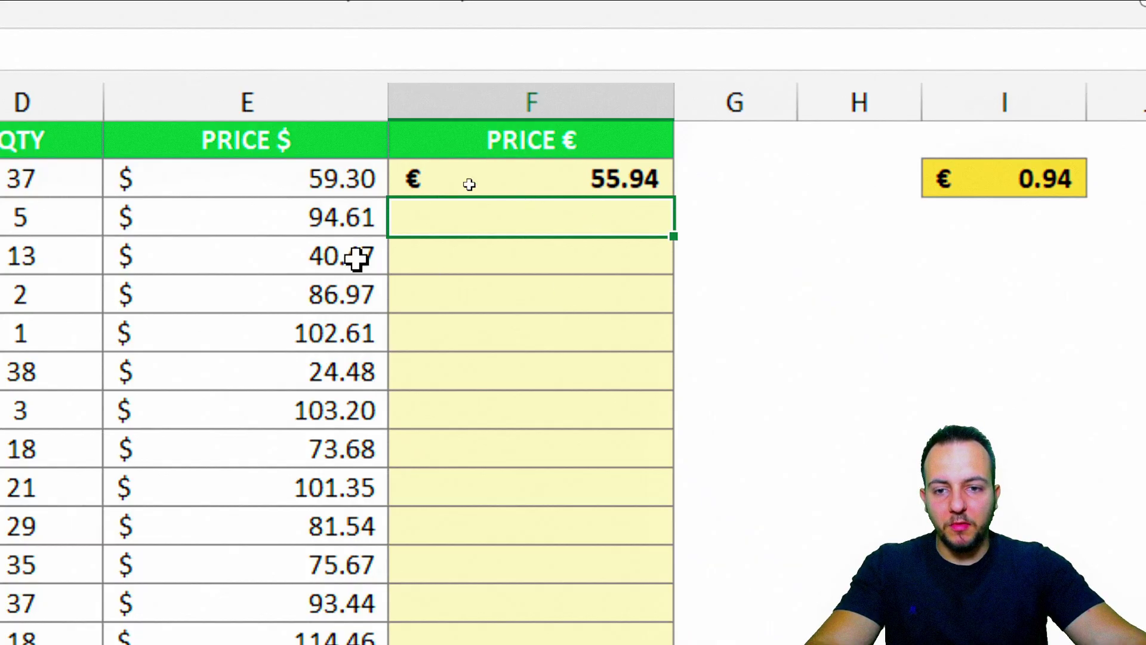
{"action": "left_click", "coordinate": [316, 245]}
{"action": "left_click", "coordinate": [326, 226]}
{"action": "key", "text": "shift+space"}
{"action": "left_click", "coordinate": [599, 223]}
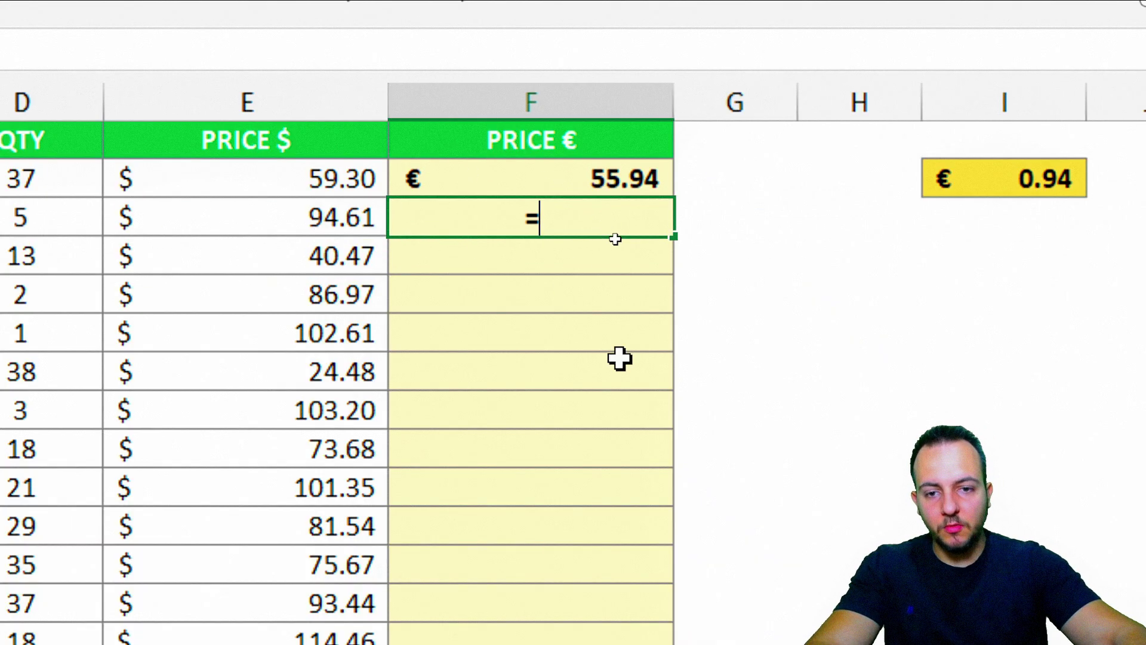
{"action": "type", "text": "="}
{"action": "left_click", "coordinate": [315, 220]}
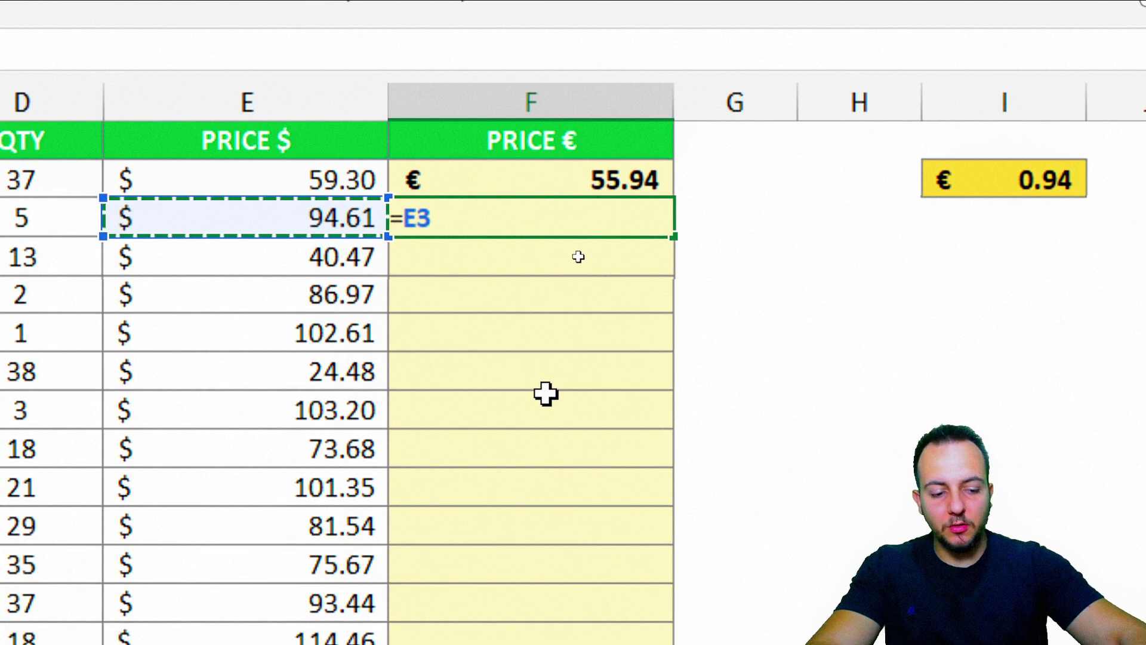
{"action": "type", "text": "*"}
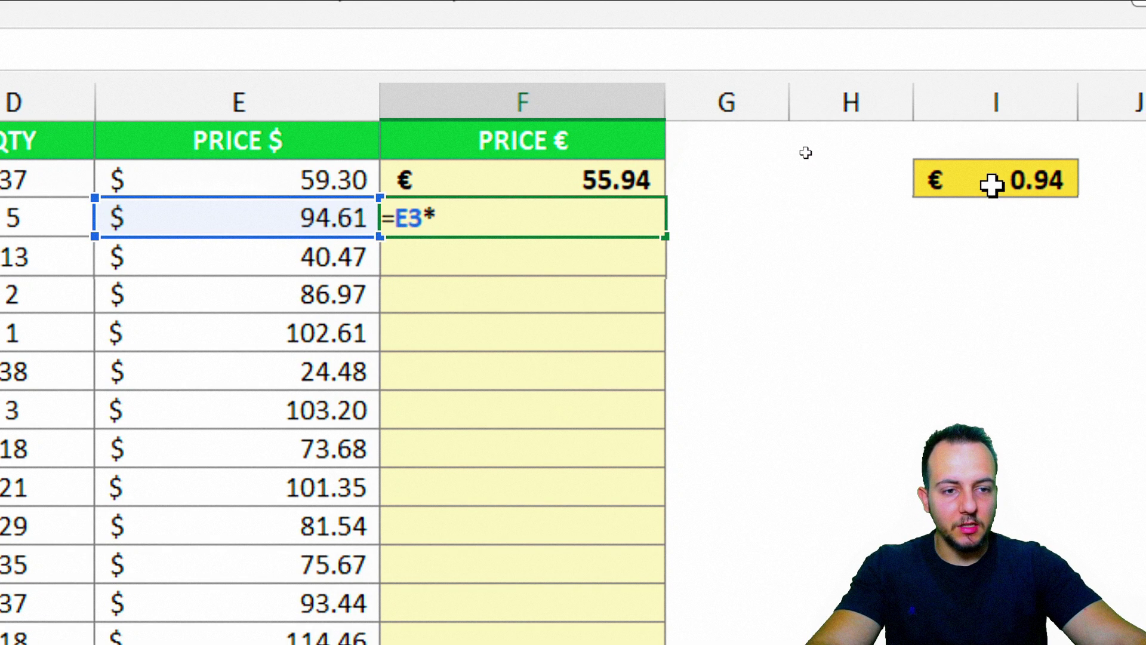
{"action": "left_click", "coordinate": [992, 185]}
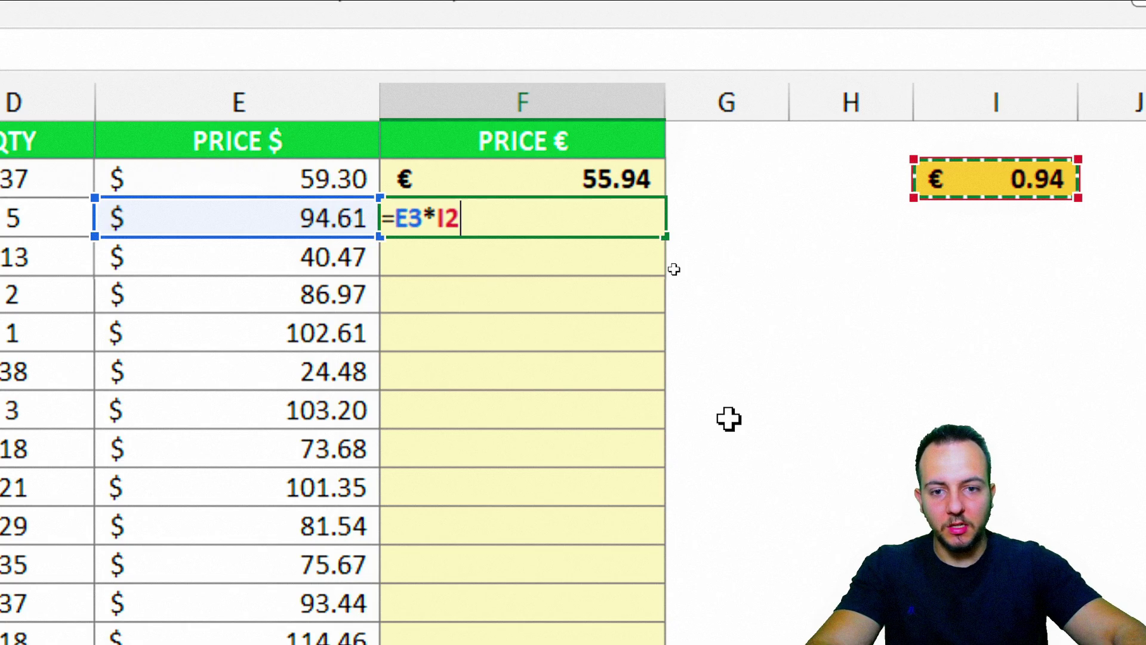
{"action": "key", "text": "Return"}
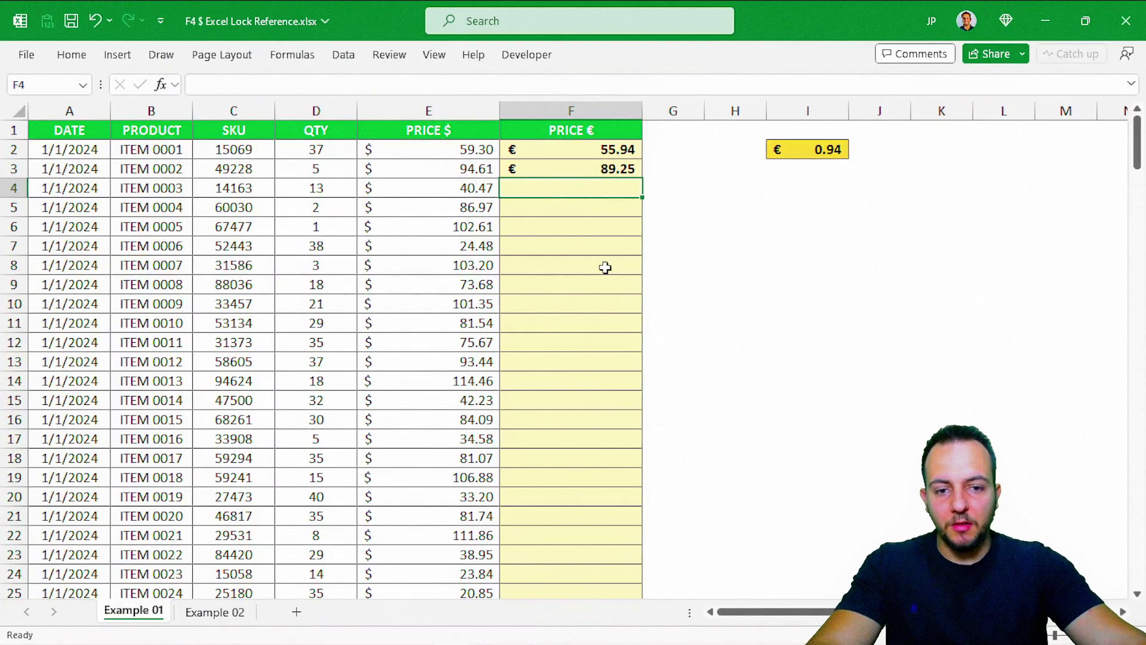
Step: Review the length of the price list and clear the formula from F3
{"action": "scroll", "coordinate": [605, 267], "scroll_direction": "down", "scroll_amount": 20}
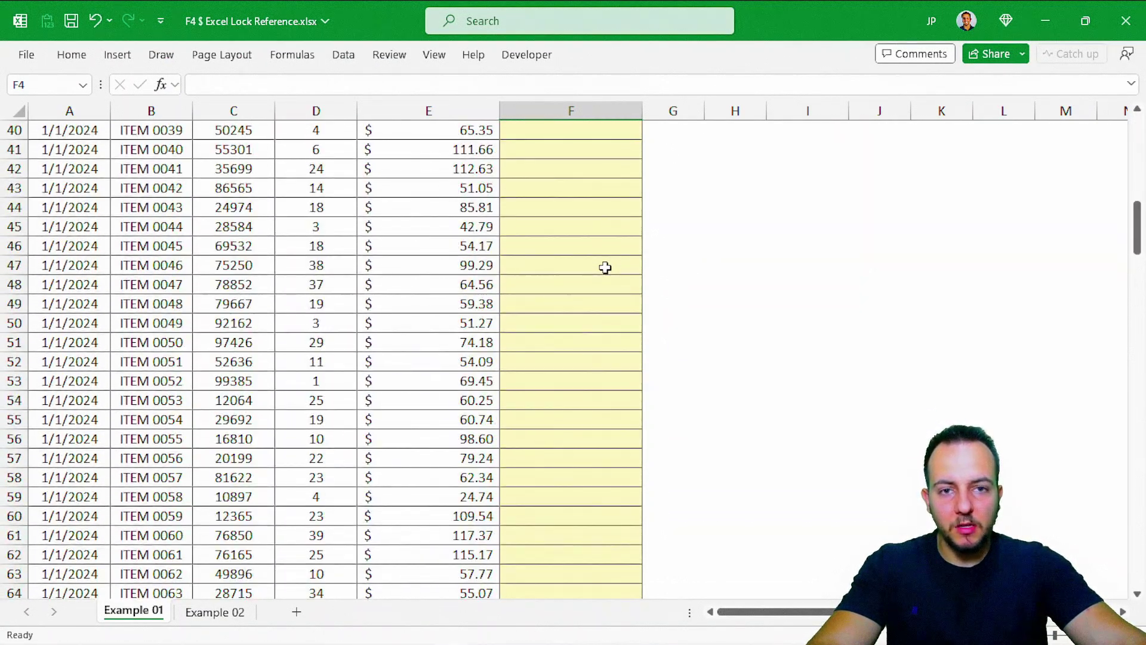
{"action": "scroll", "coordinate": [605, 267], "scroll_direction": "down", "scroll_amount": 20}
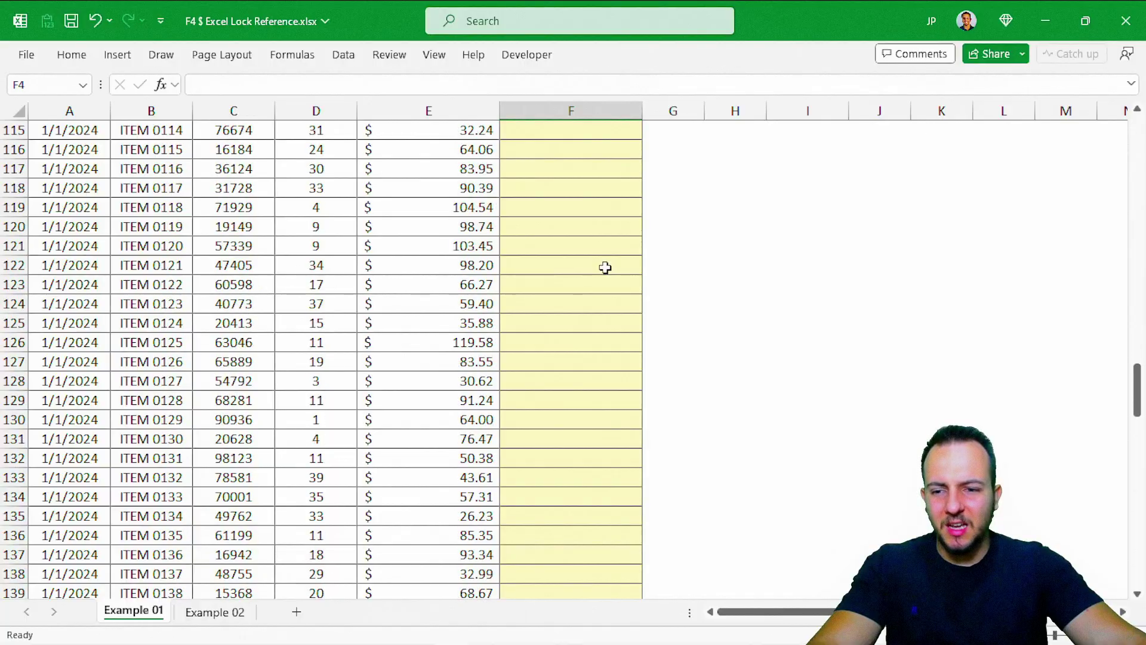
{"action": "scroll", "coordinate": [605, 267], "scroll_direction": "down", "scroll_amount": 16}
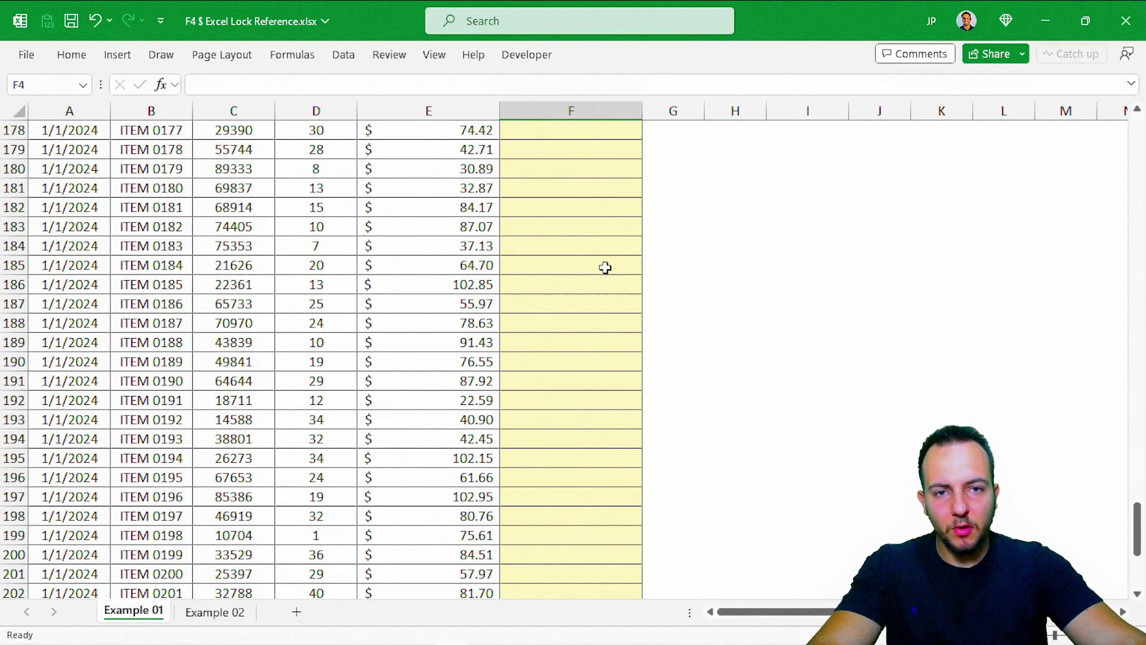
{"action": "scroll", "coordinate": [605, 267], "scroll_direction": "up", "scroll_amount": 15}
{"action": "scroll", "coordinate": [604, 267], "scroll_direction": "up", "scroll_amount": 20}
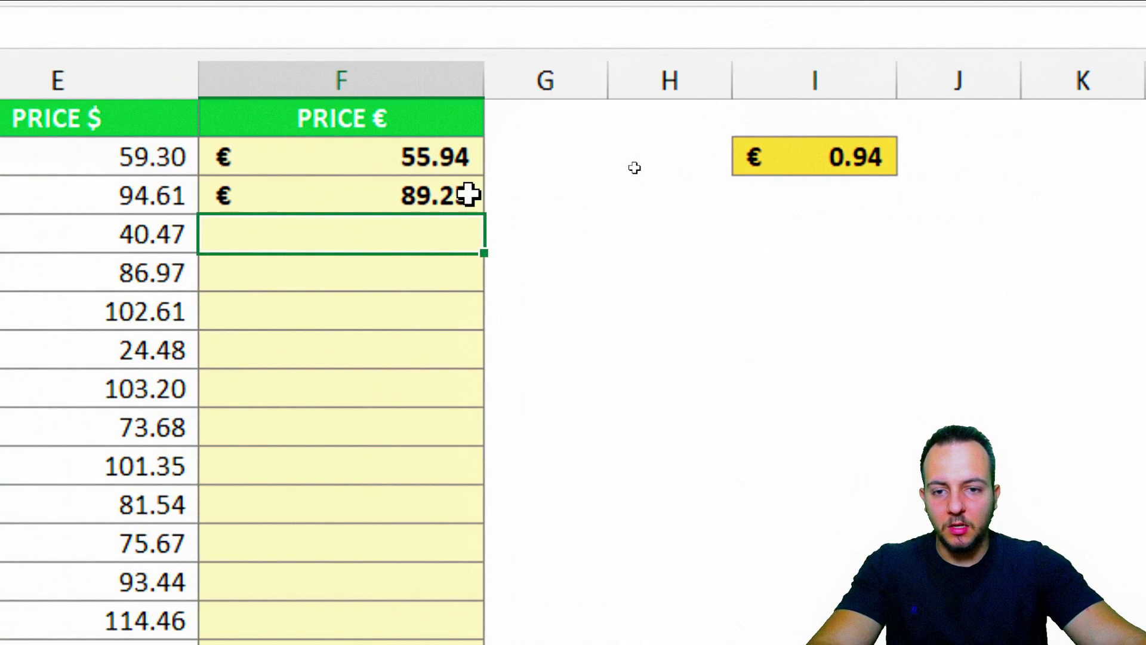
{"action": "left_click", "coordinate": [632, 168]}
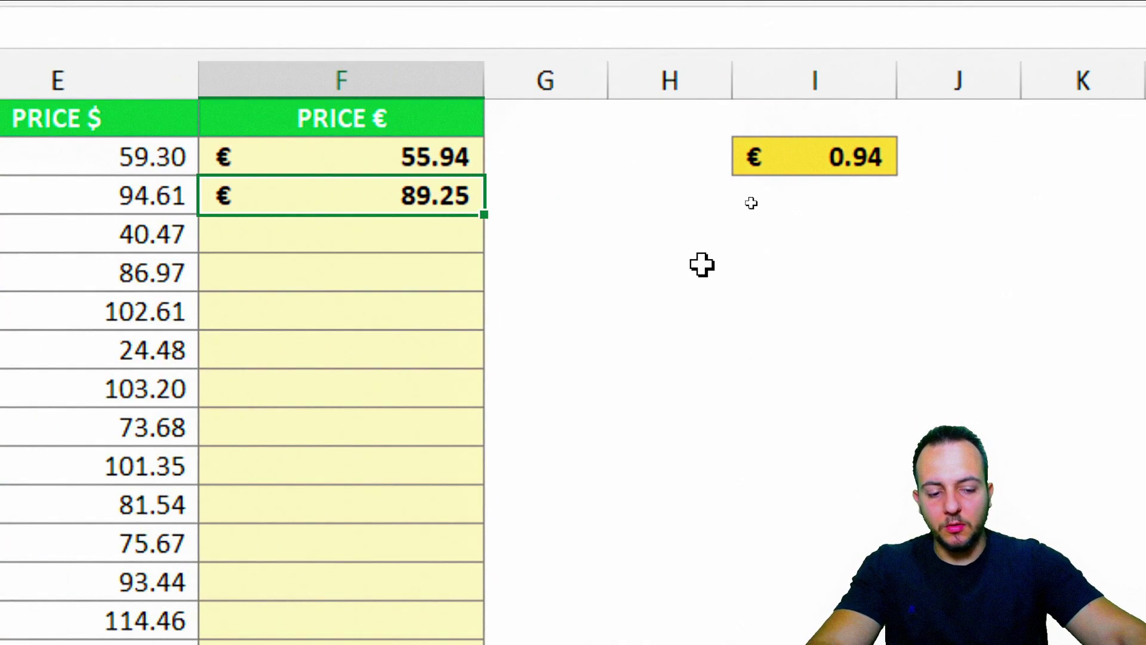
{"action": "key", "text": "Delete"}
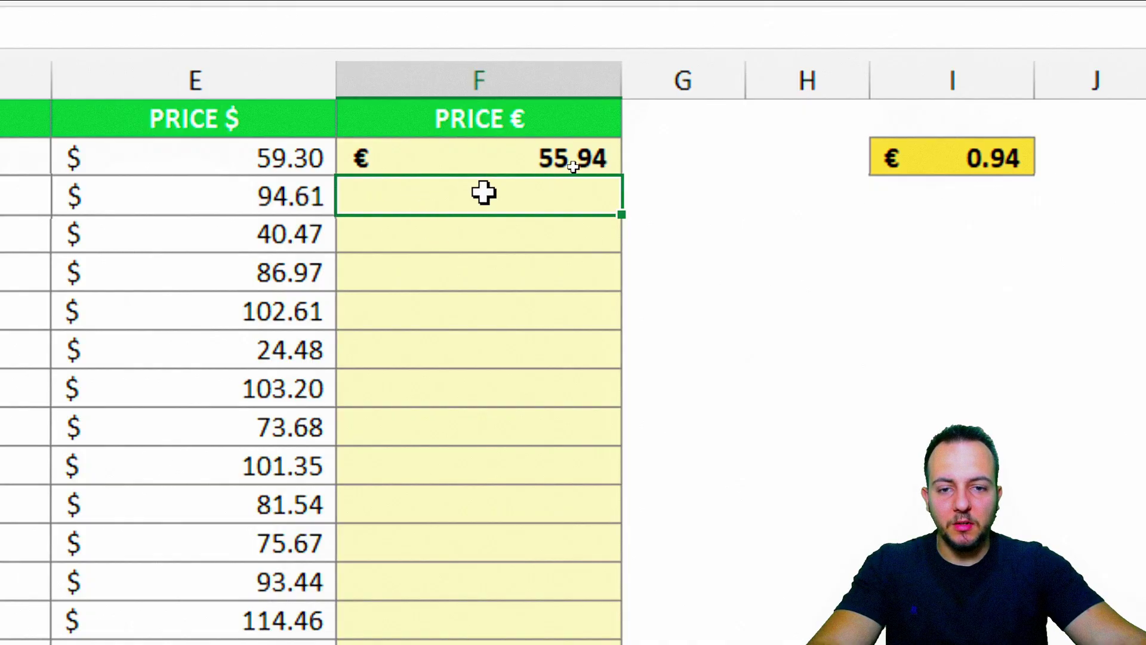
Step: Inspect the formula in F2 and the cells it references, leaving it unedited
{"action": "left_click", "coordinate": [482, 158]}
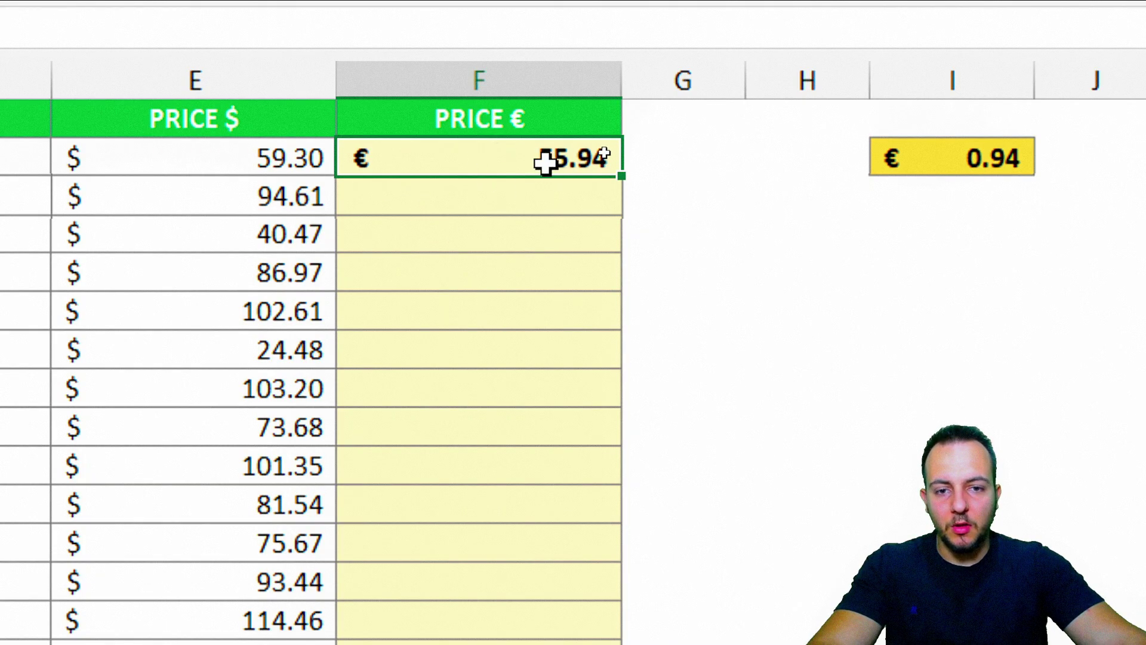
{"action": "double_click", "coordinate": [545, 161]}
{"action": "left_click_drag", "start_coordinate": [473, 158], "coordinate": [309, 176]}
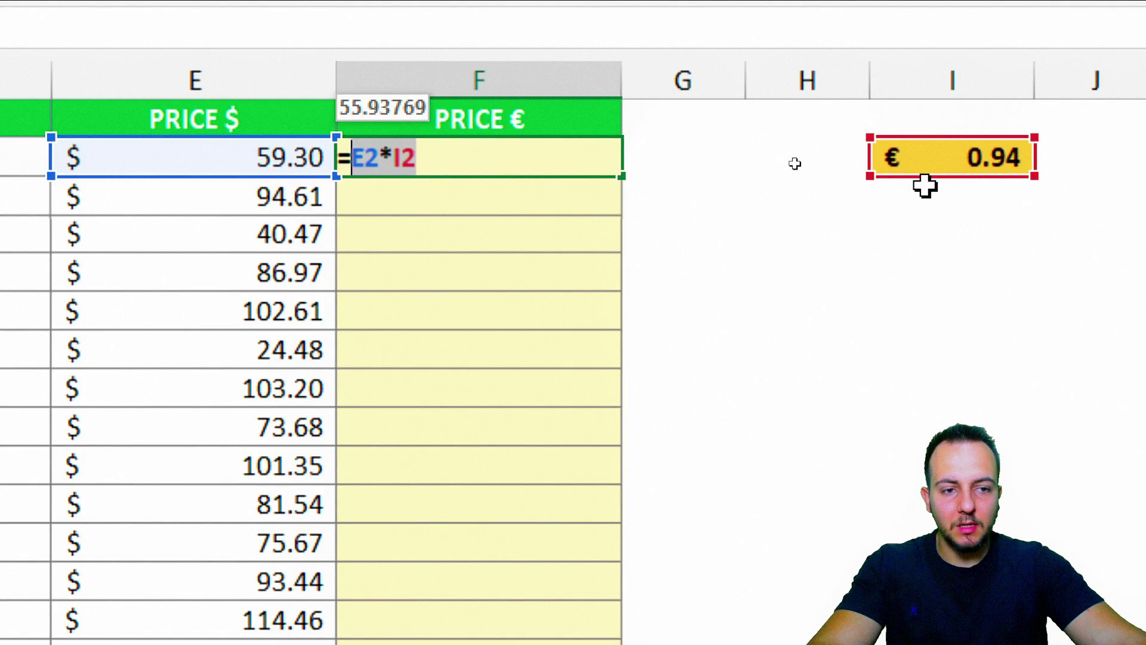
{"action": "key", "text": "Escape"}
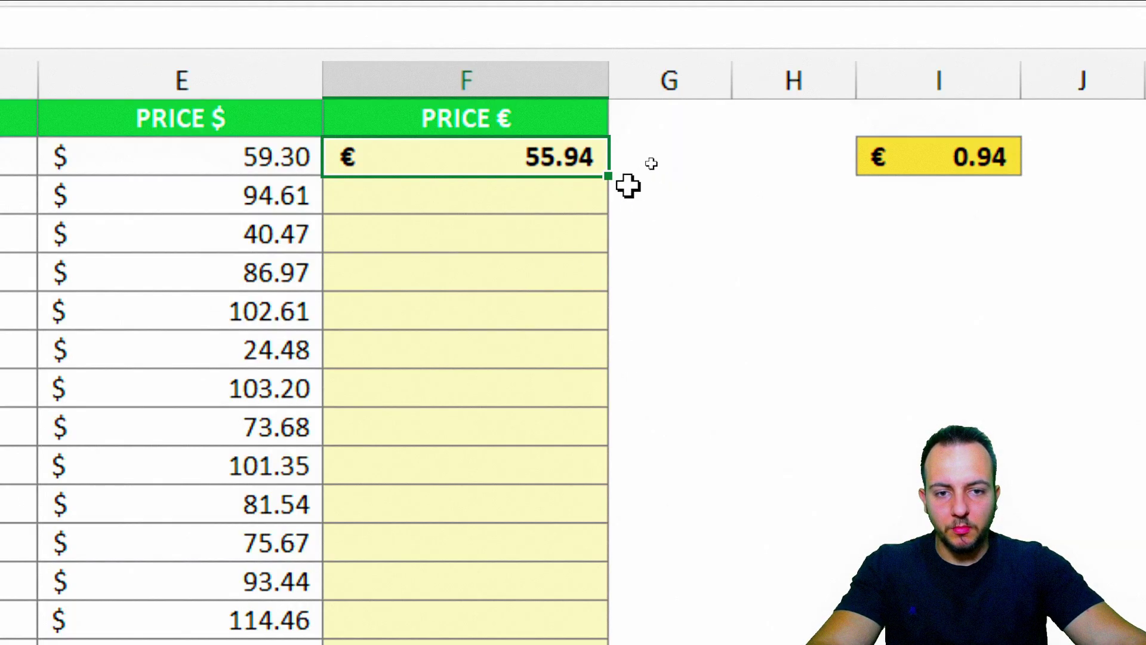
Step: Fill the F2 formula down the whole PRICE € column and check the copied cells
{"action": "double_click", "coordinate": [605, 178]}
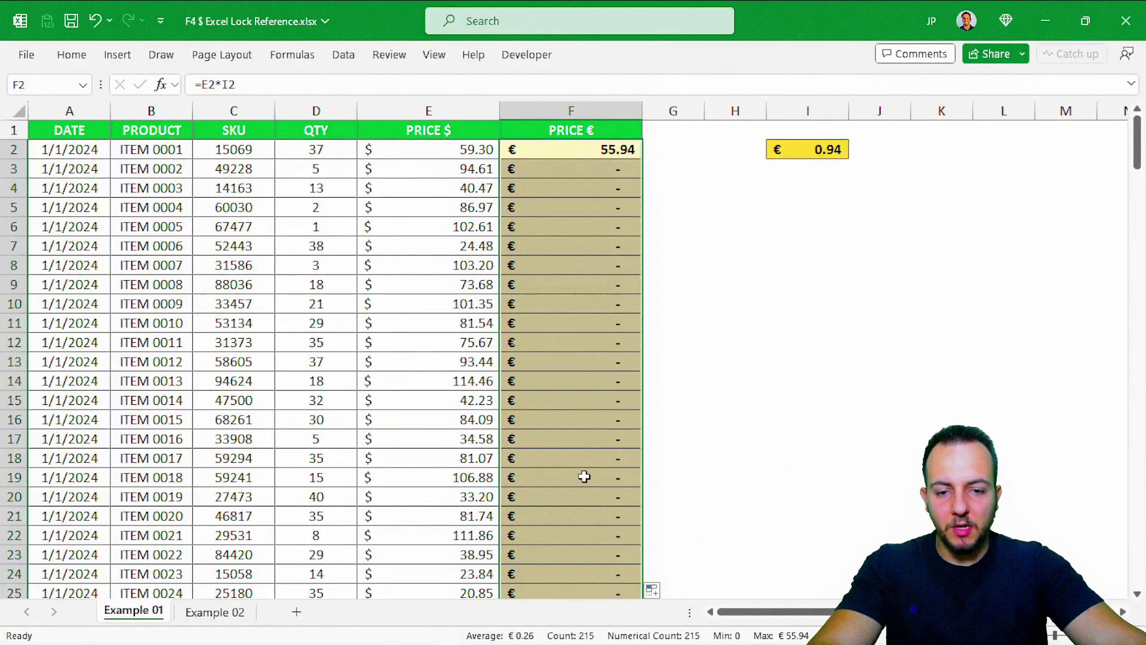
{"action": "scroll", "coordinate": [585, 476], "scroll_direction": "down", "scroll_amount": 5}
{"action": "scroll", "coordinate": [584, 476], "scroll_direction": "down", "scroll_amount": 10}
{"action": "left_click", "coordinate": [583, 334]}
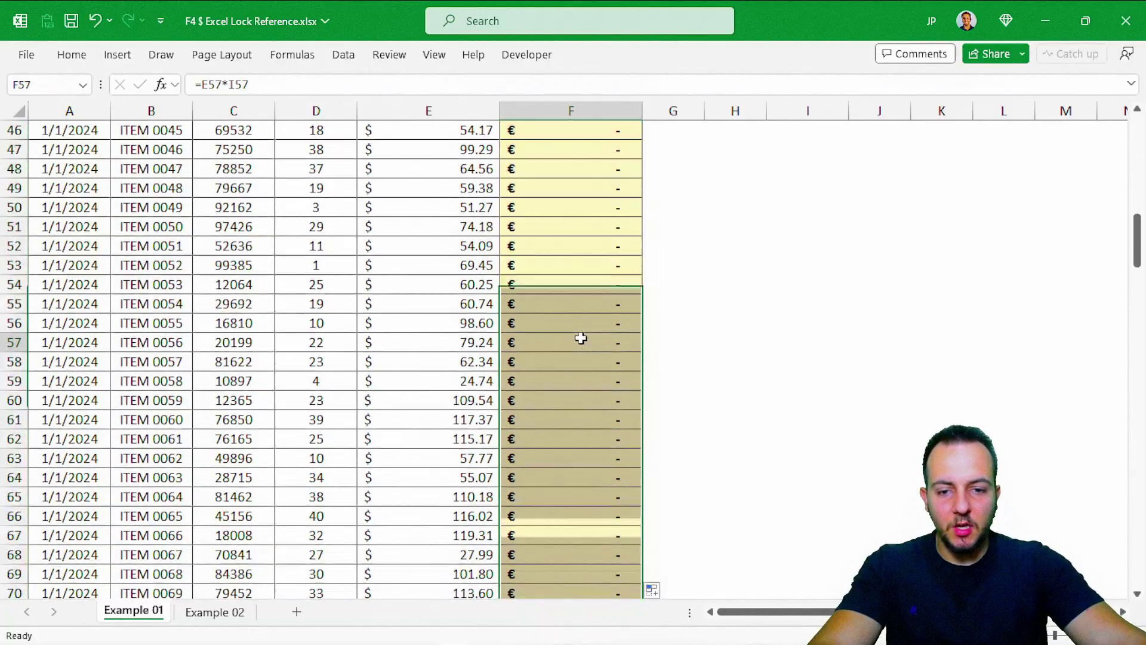
{"action": "scroll", "coordinate": [598, 399], "scroll_direction": "down", "scroll_amount": 11}
{"action": "scroll", "coordinate": [600, 399], "scroll_direction": "up", "scroll_amount": 20}
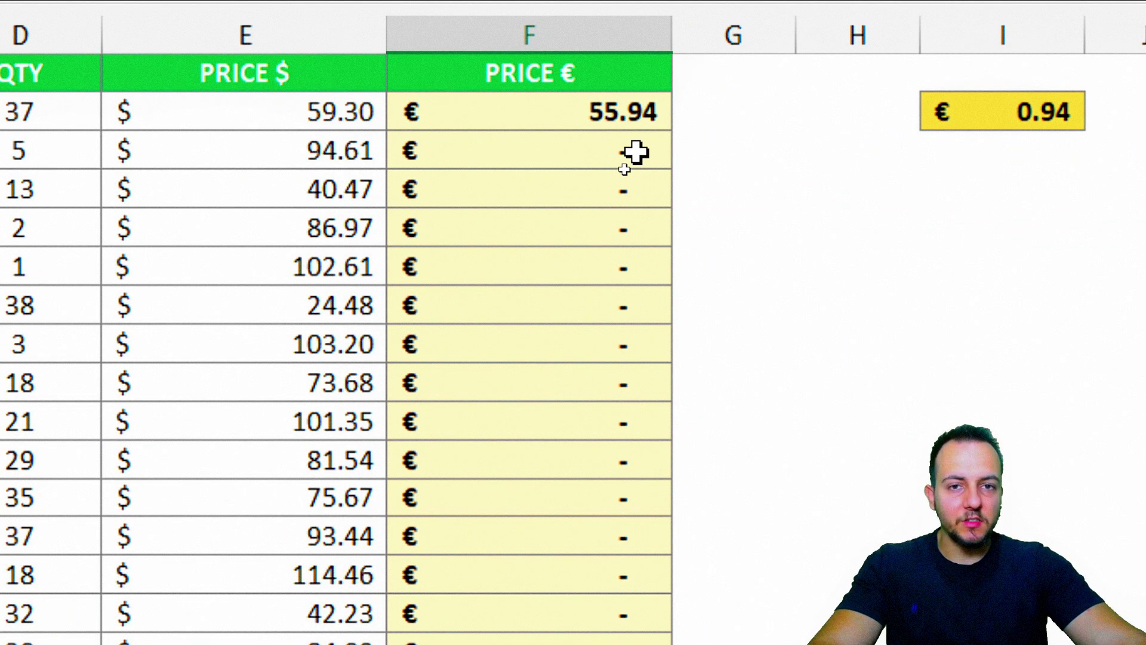
Step: Try pointing the rate reference in F6's formula to I2 instead of I6, and discard the edit
{"action": "double_click", "coordinate": [566, 260]}
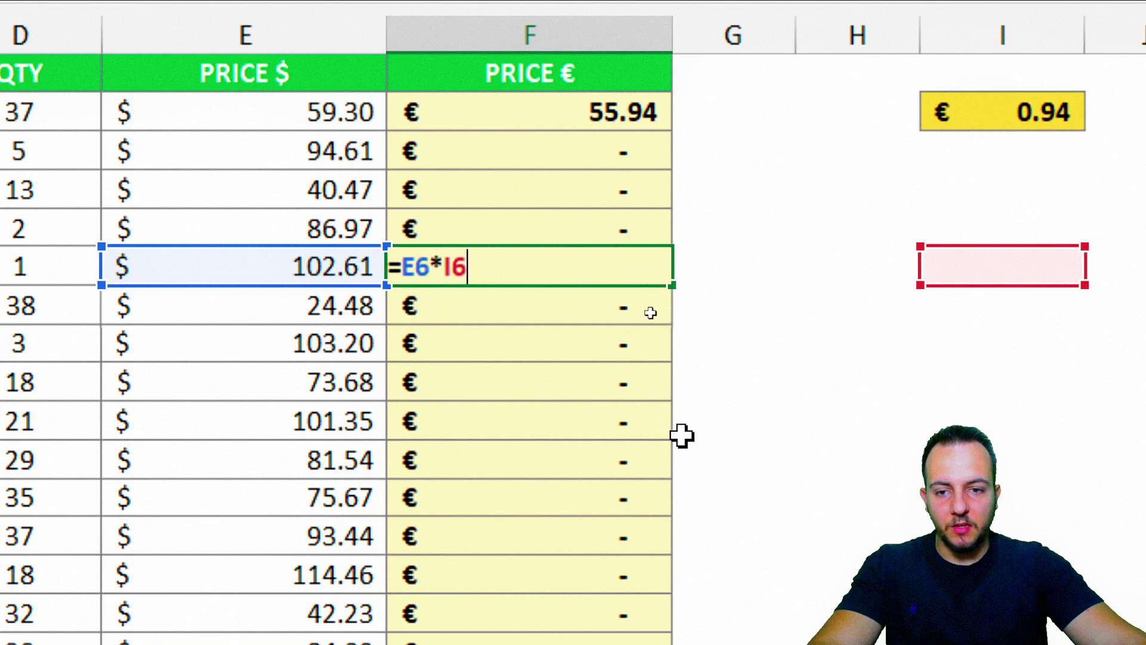
{"action": "left_click_drag", "start_coordinate": [291, 281], "coordinate": [328, 236]}
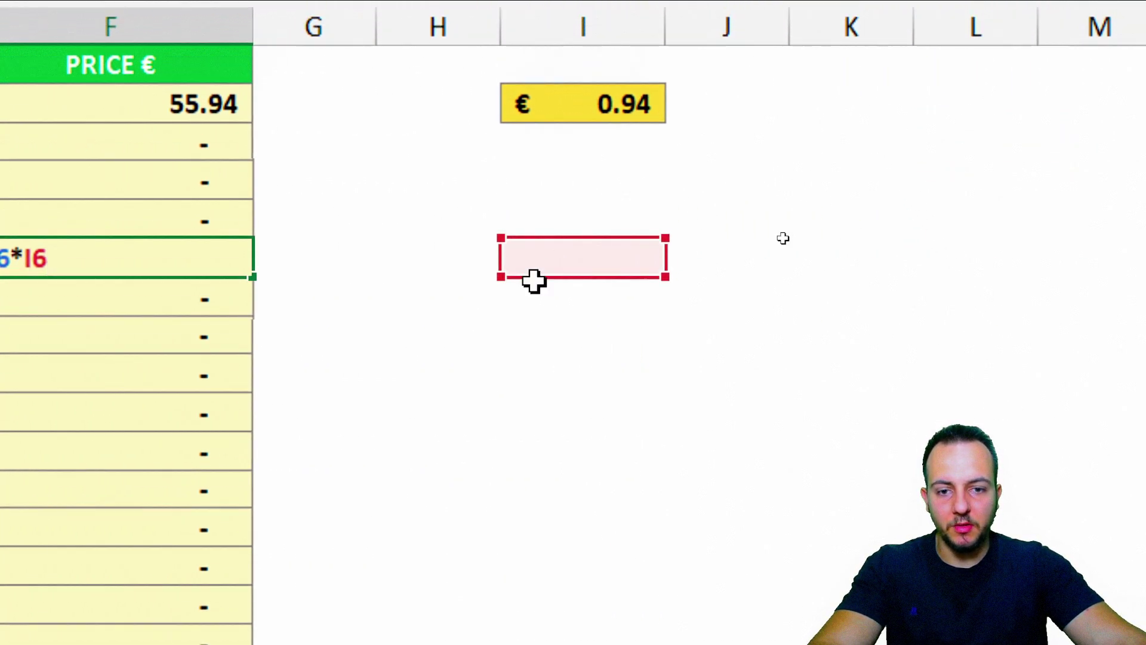
{"action": "left_click_drag", "start_coordinate": [532, 263], "coordinate": [574, 96]}
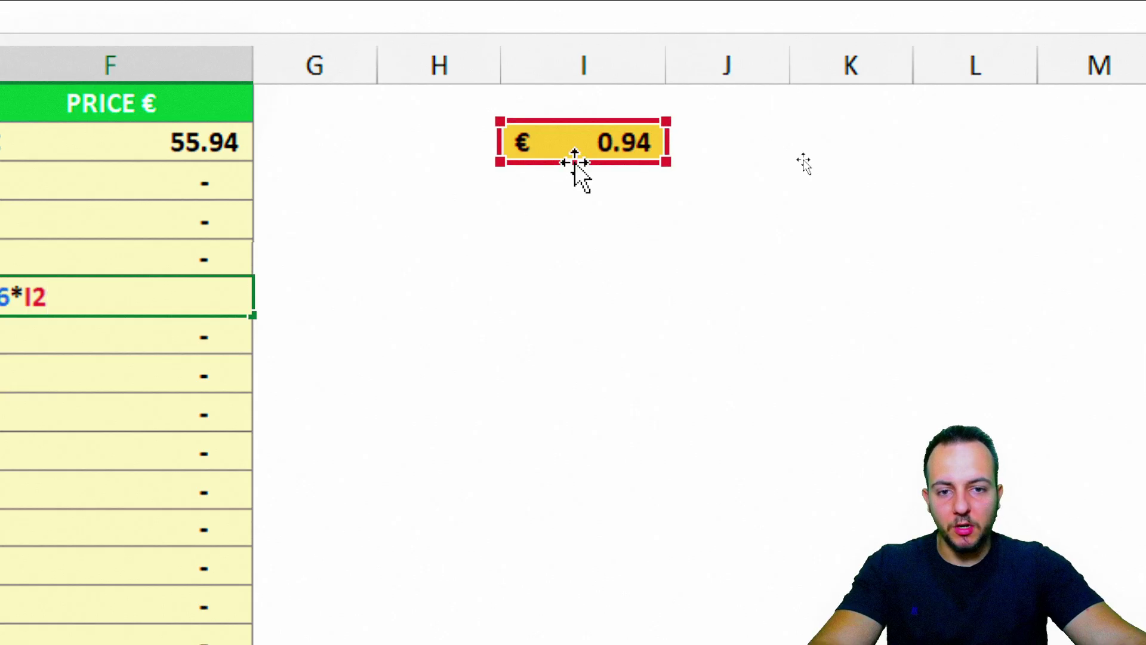
{"action": "left_click_drag", "start_coordinate": [575, 163], "coordinate": [574, 644]}
{"action": "left_click_drag", "start_coordinate": [575, 579], "coordinate": [614, 26]}
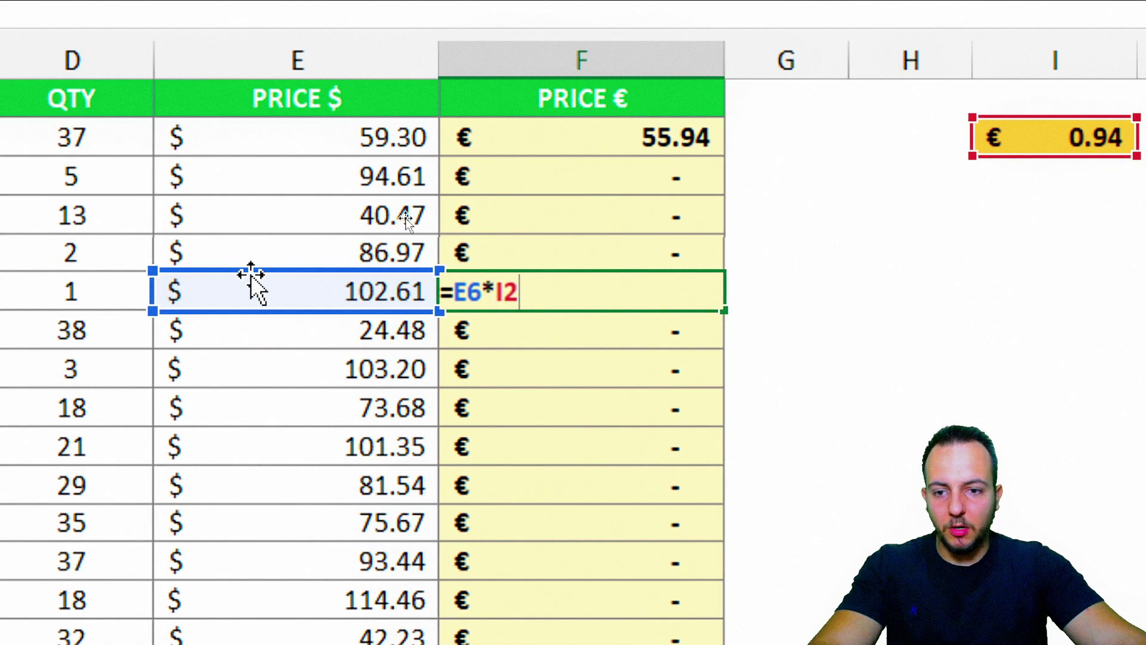
{"action": "left_click_drag", "start_coordinate": [197, 236], "coordinate": [190, 301]}
{"action": "left_click_drag", "start_coordinate": [251, 338], "coordinate": [310, 291]}
{"action": "left_click_drag", "start_coordinate": [564, 97], "coordinate": [695, 80]}
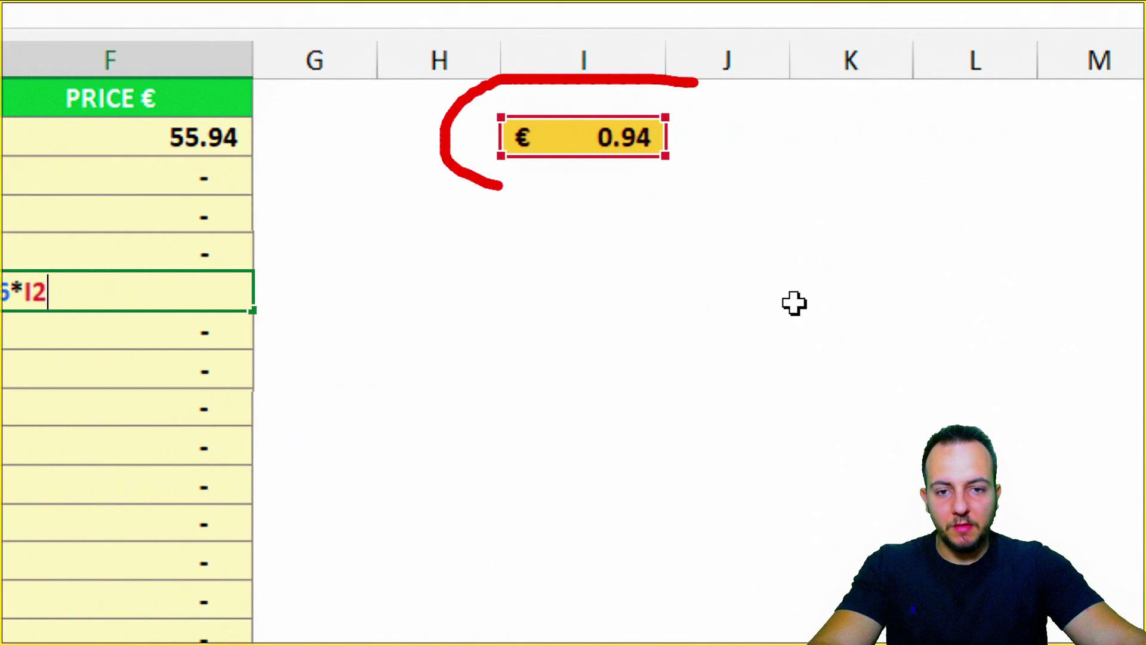
{"action": "left_click_drag", "start_coordinate": [959, 131], "coordinate": [800, 146]}
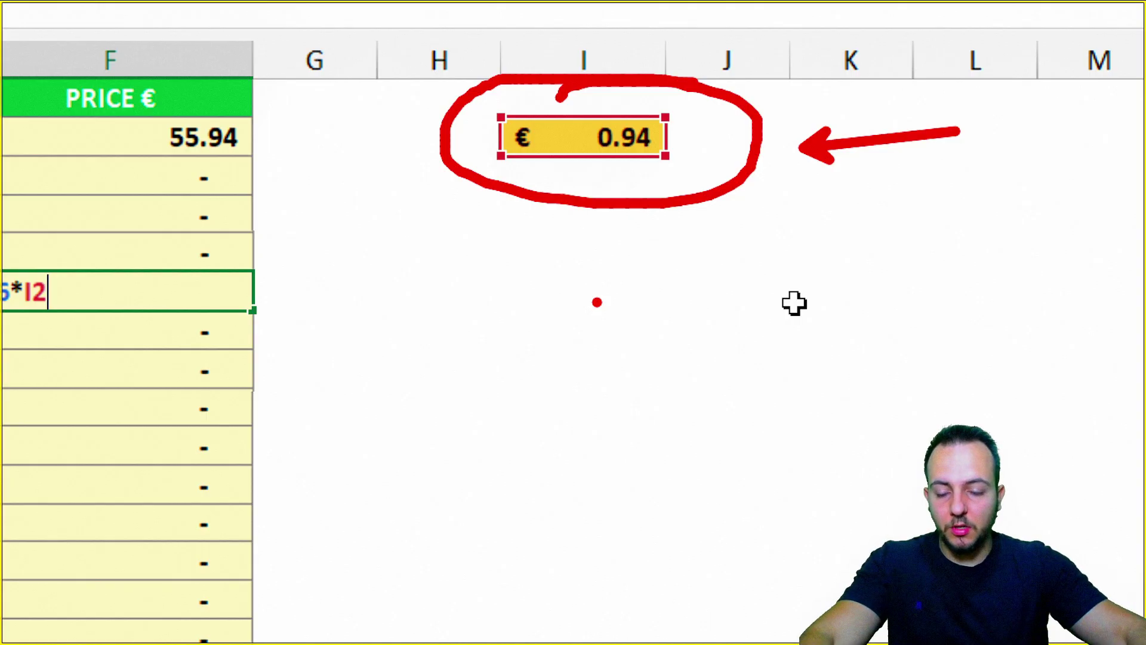
{"action": "key", "text": "Escape"}
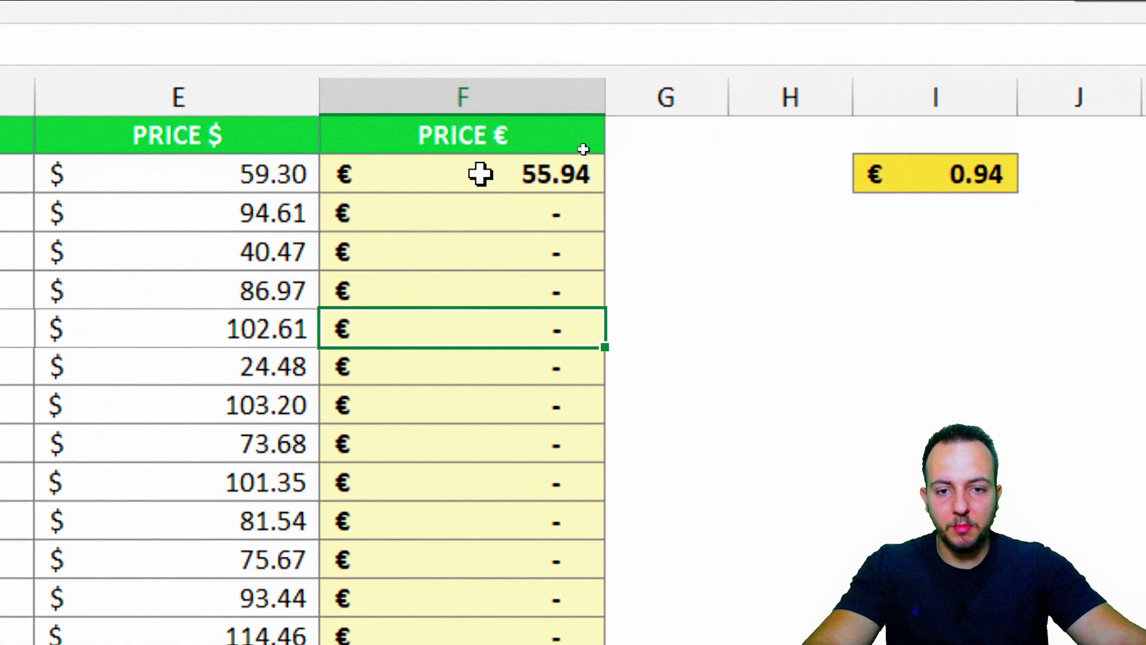
Step: Edit the formula in F2 to make its I2 rate reference absolute, as $I$2
{"action": "left_click", "coordinate": [481, 173]}
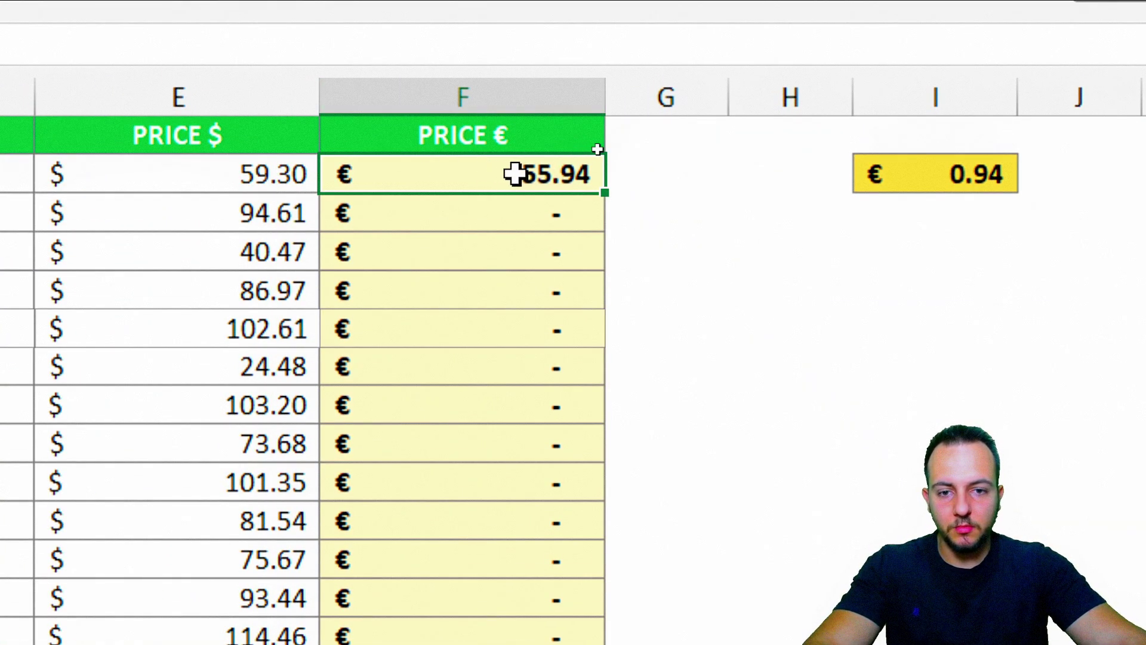
{"action": "double_click", "coordinate": [489, 174]}
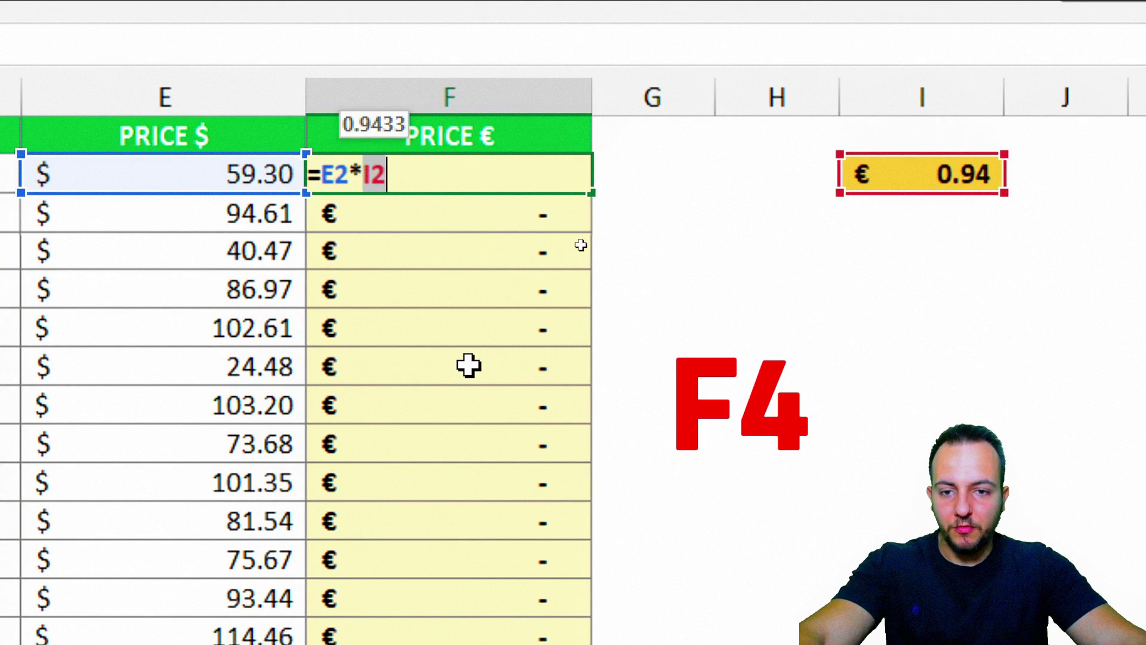
{"action": "key", "text": "F4"}
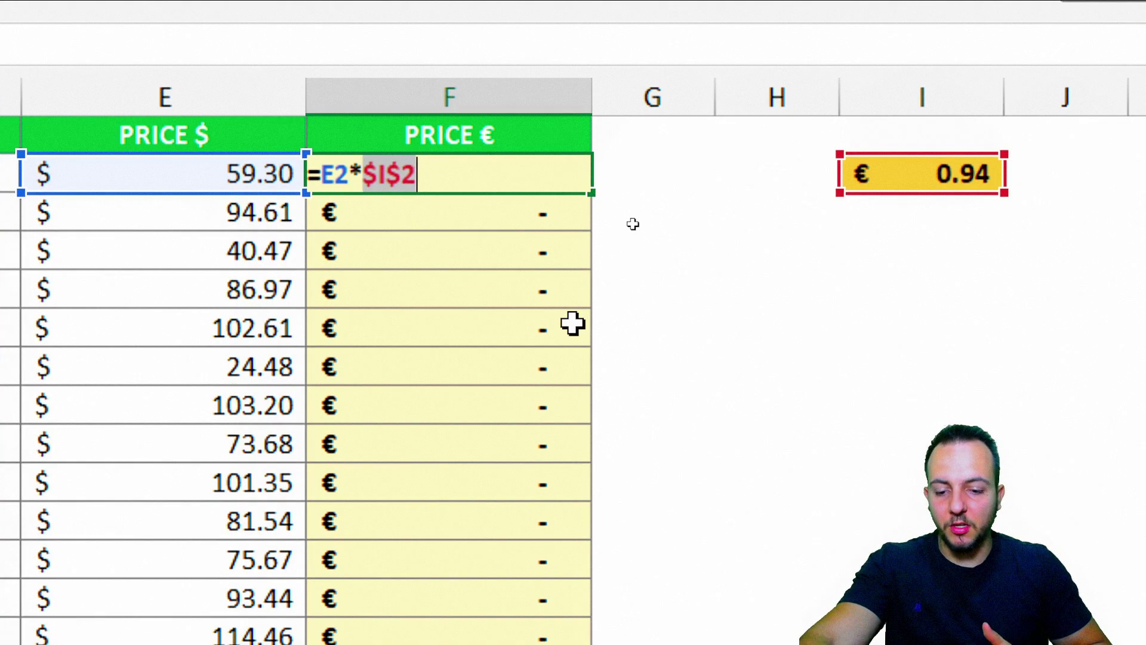
Step: Cycle the rate reference through its lock variants and accept the F2 formula as =E2*$I$2
{"action": "key", "text": "F4"}
{"action": "key", "text": "F4"}
{"action": "key", "text": "F4"}
{"action": "key", "text": "F4"}
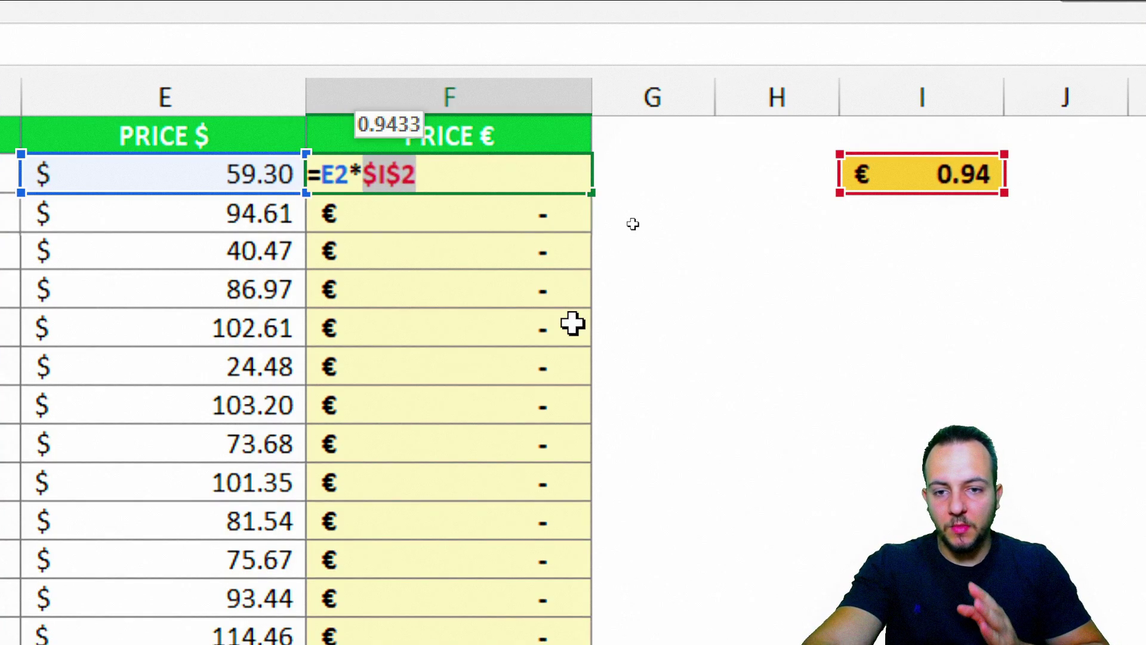
{"action": "key", "text": "F4"}
{"action": "key", "text": "F4"}
{"action": "key", "text": "F4"}
{"action": "key", "text": "F4"}
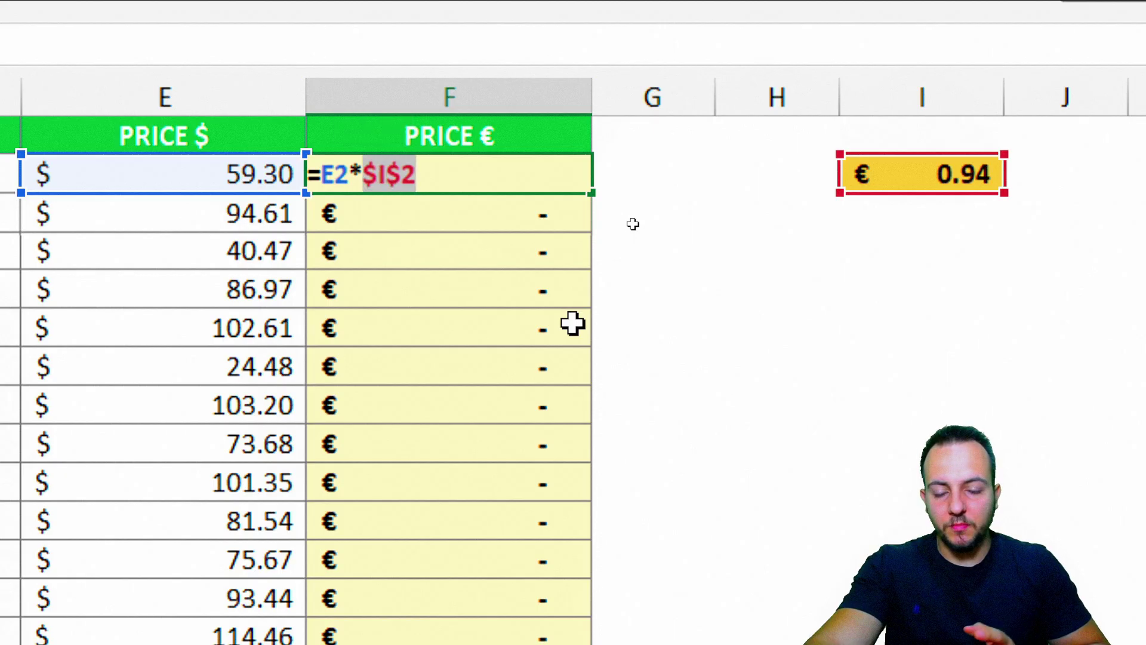
{"action": "key", "text": "F4"}
{"action": "key", "text": "F4"}
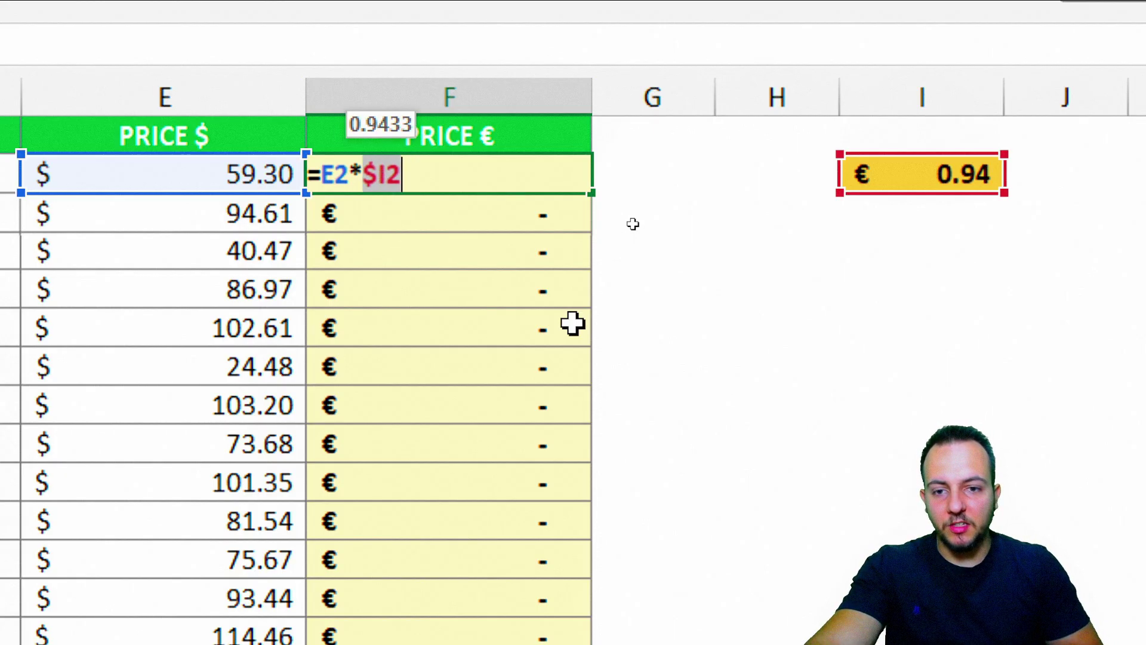
{"action": "key", "text": "F4"}
{"action": "key", "text": "F4"}
{"action": "key", "text": "F4"}
{"action": "key", "text": "F4"}
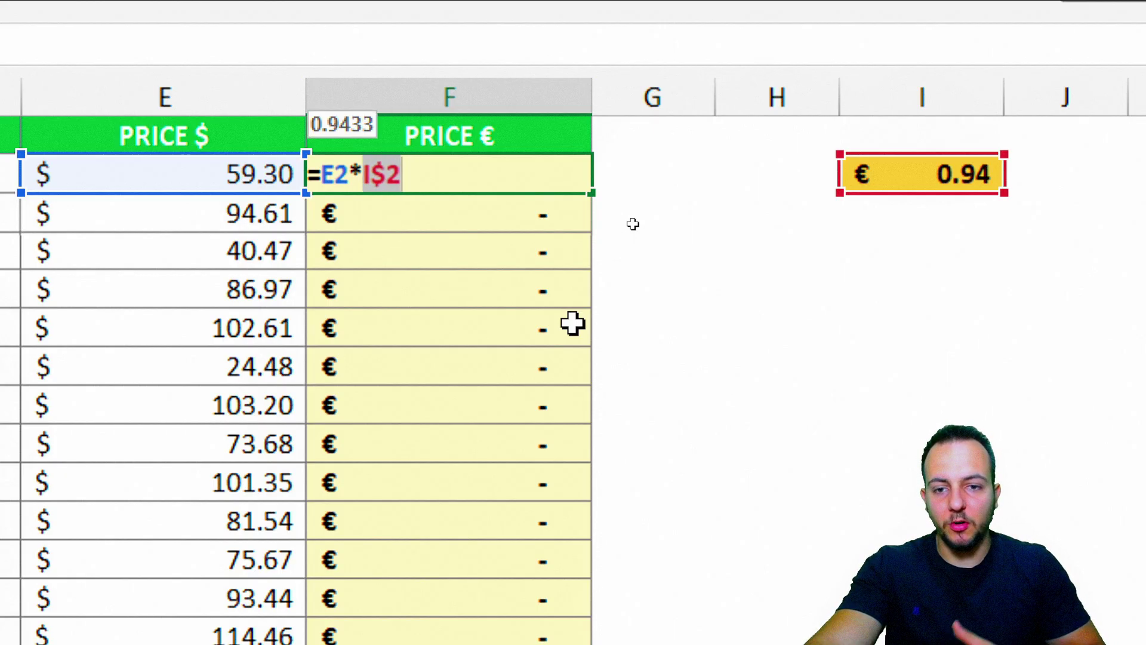
{"action": "key", "text": "F4"}
{"action": "key", "text": "F4"}
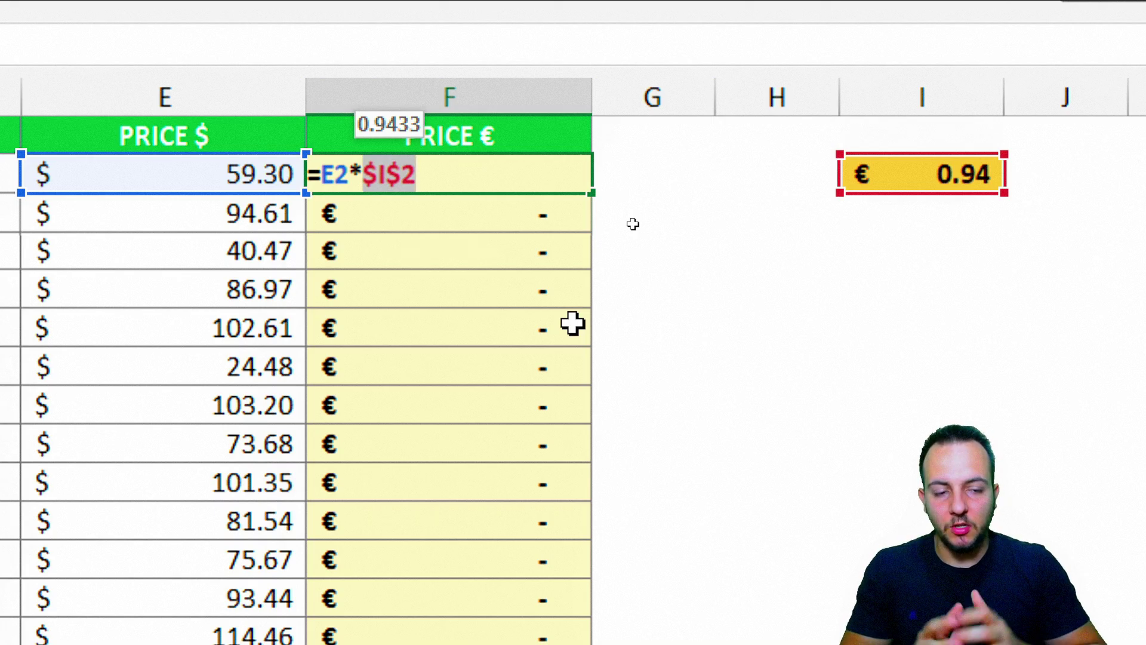
{"action": "key", "text": "Return"}
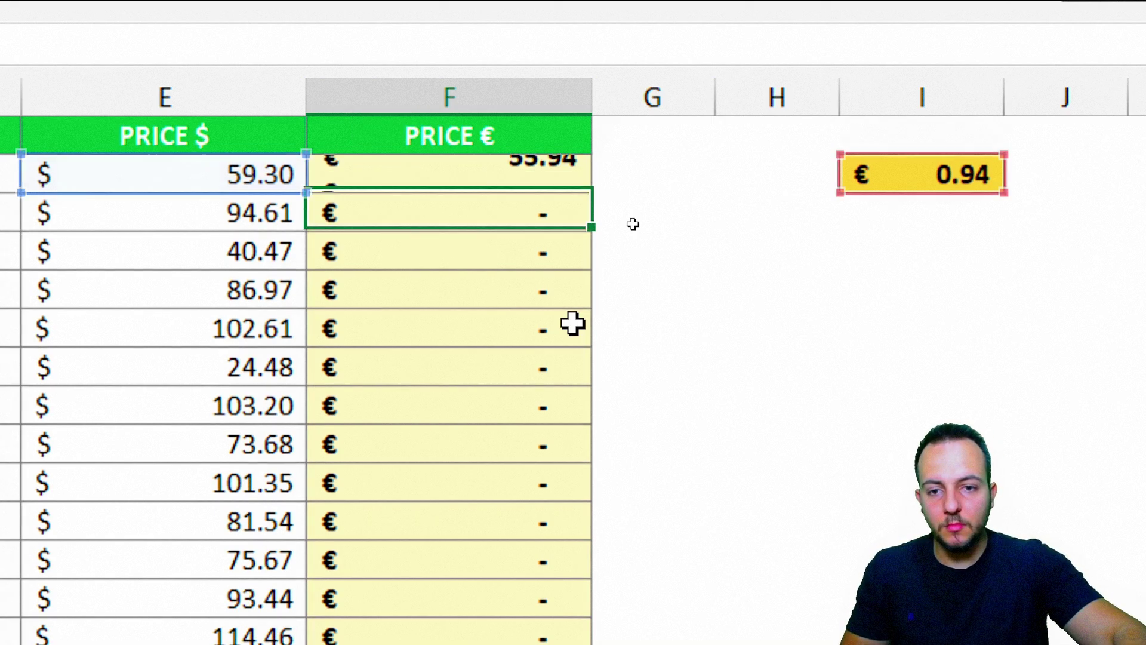
Step: Fill the F2 formula with the locked rate reference down the whole PRICE € column
{"action": "left_click", "coordinate": [528, 179]}
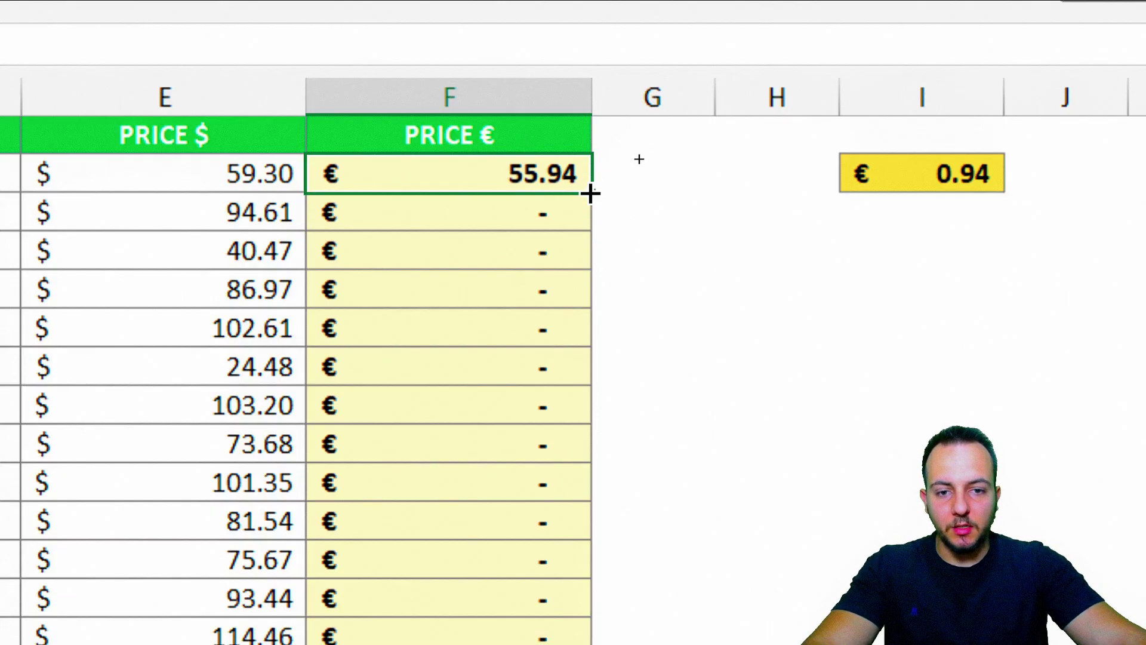
{"action": "double_click", "coordinate": [590, 192]}
{"action": "left_click", "coordinate": [588, 189]}
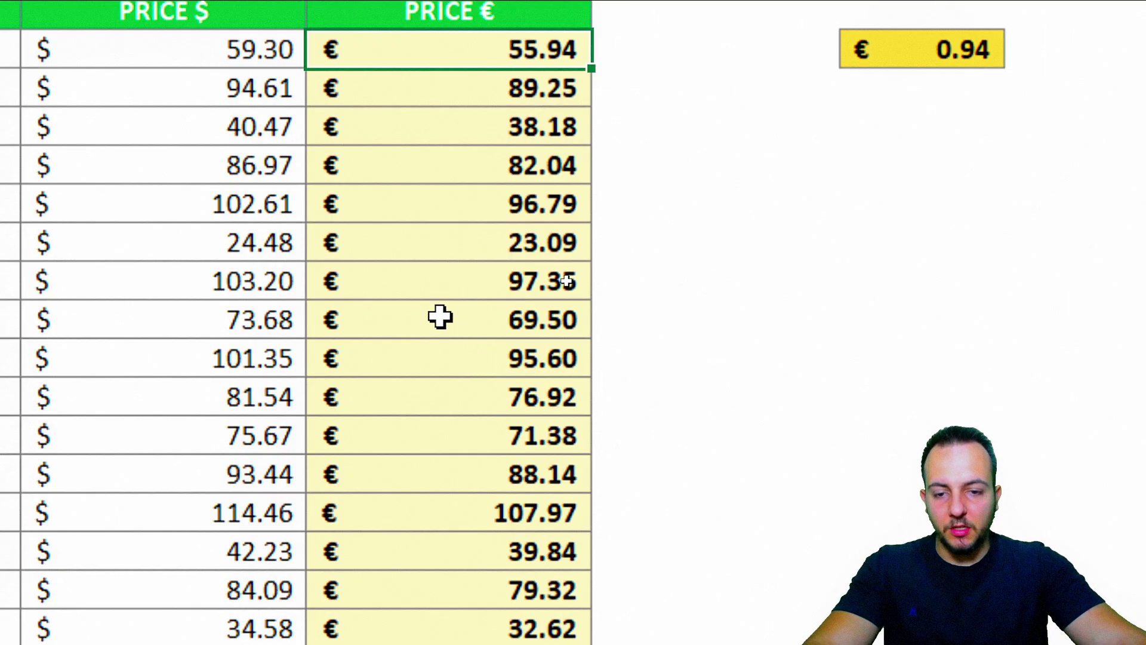
Step: Inspect the cells referenced by the formula in F9 and review the converted prices down the list
{"action": "double_click", "coordinate": [469, 315]}
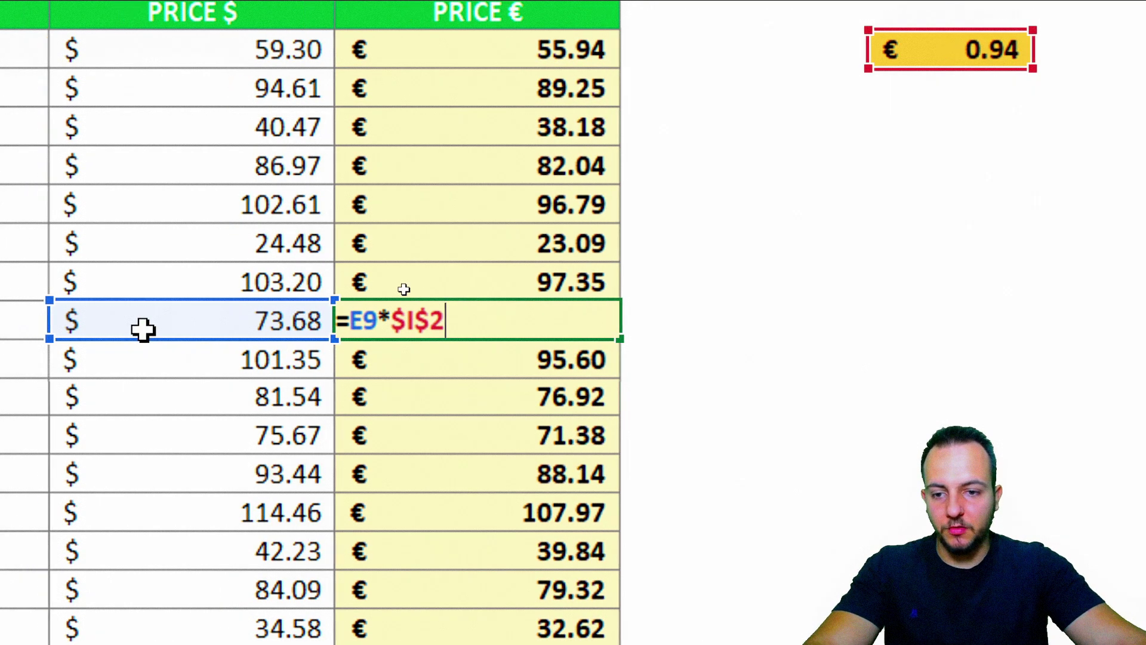
{"action": "left_click_drag", "start_coordinate": [178, 341], "coordinate": [210, 315]}
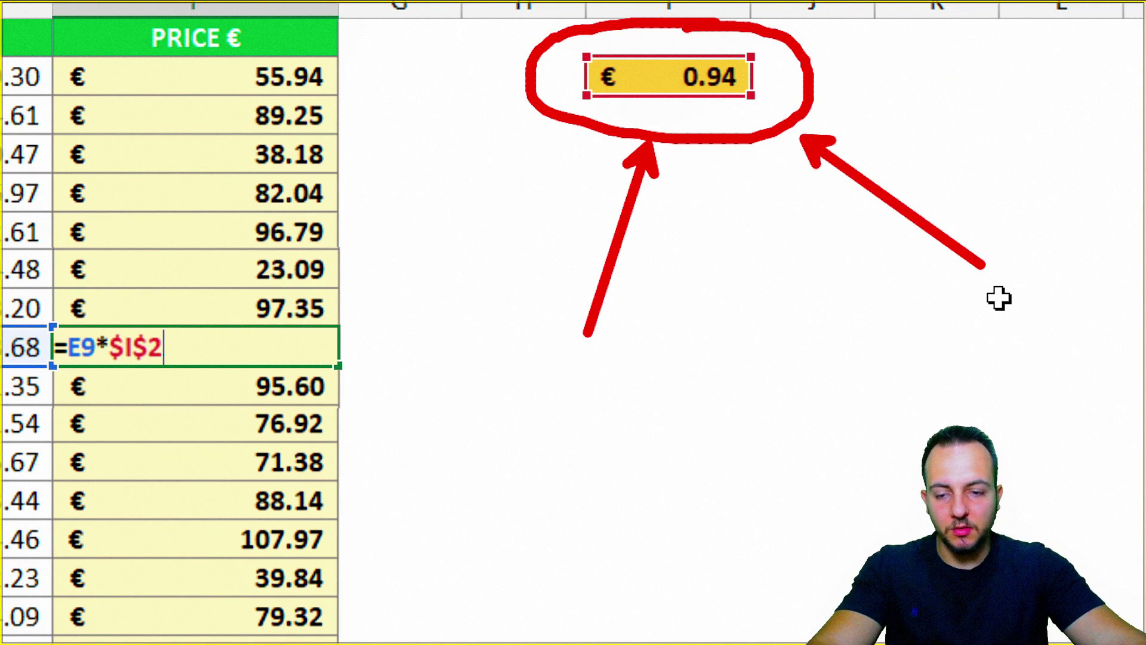
{"action": "key", "text": "ctrl+Return"}
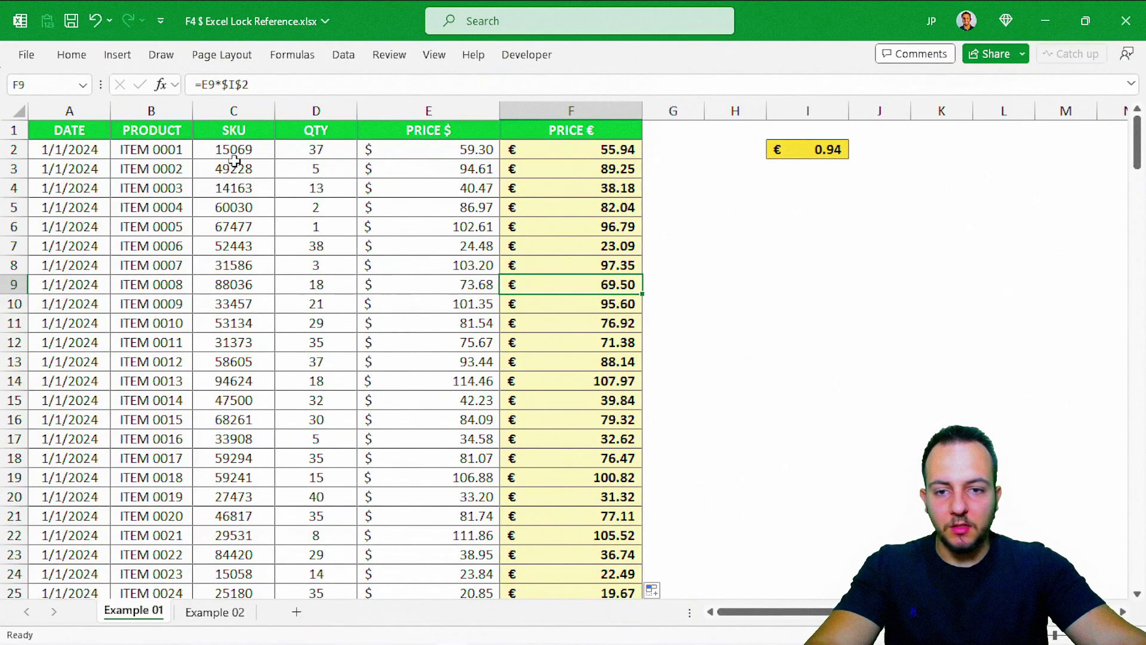
{"action": "left_click", "coordinate": [101, 133]}
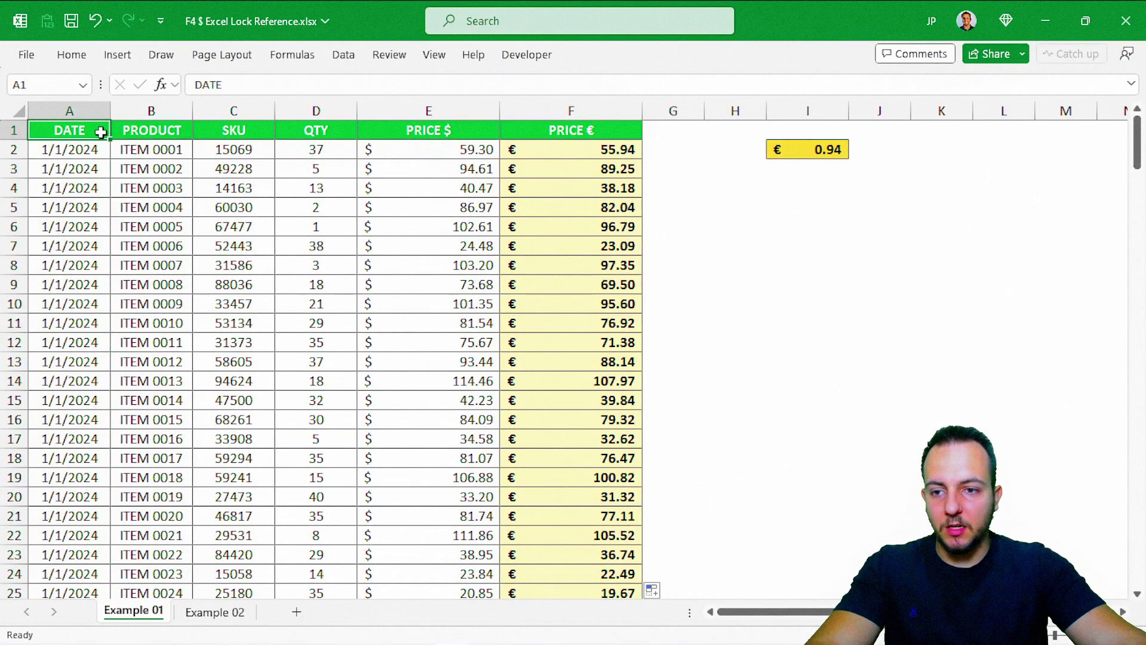
{"action": "scroll", "coordinate": [531, 365], "scroll_direction": "down", "scroll_amount": 20}
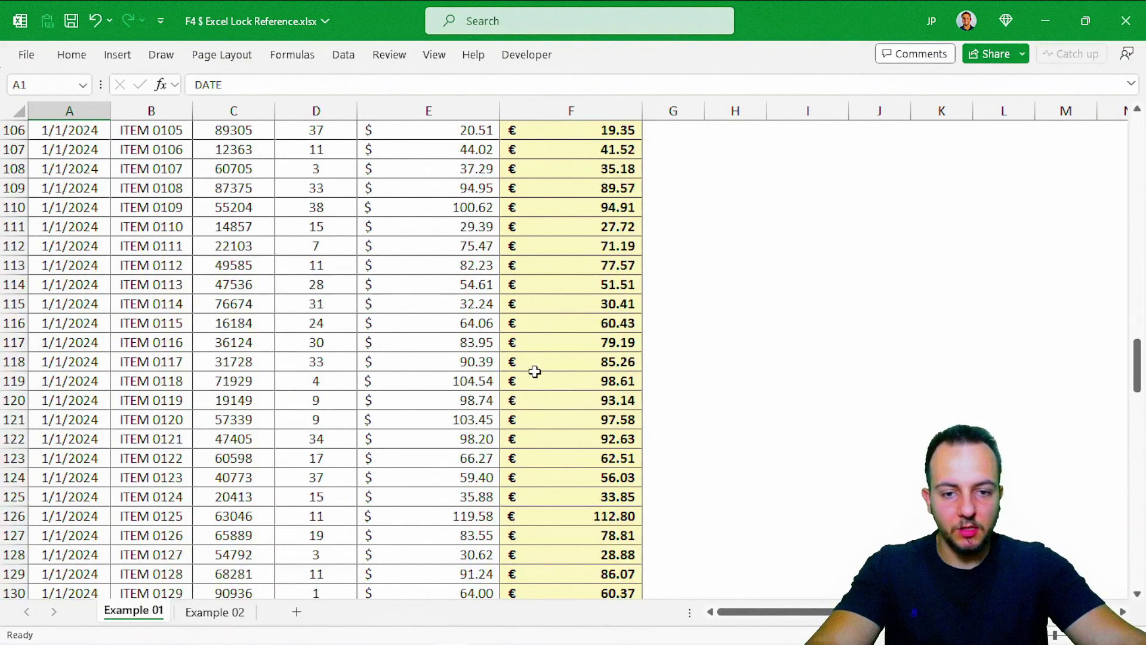
{"action": "scroll", "coordinate": [535, 371], "scroll_direction": "up", "scroll_amount": 20}
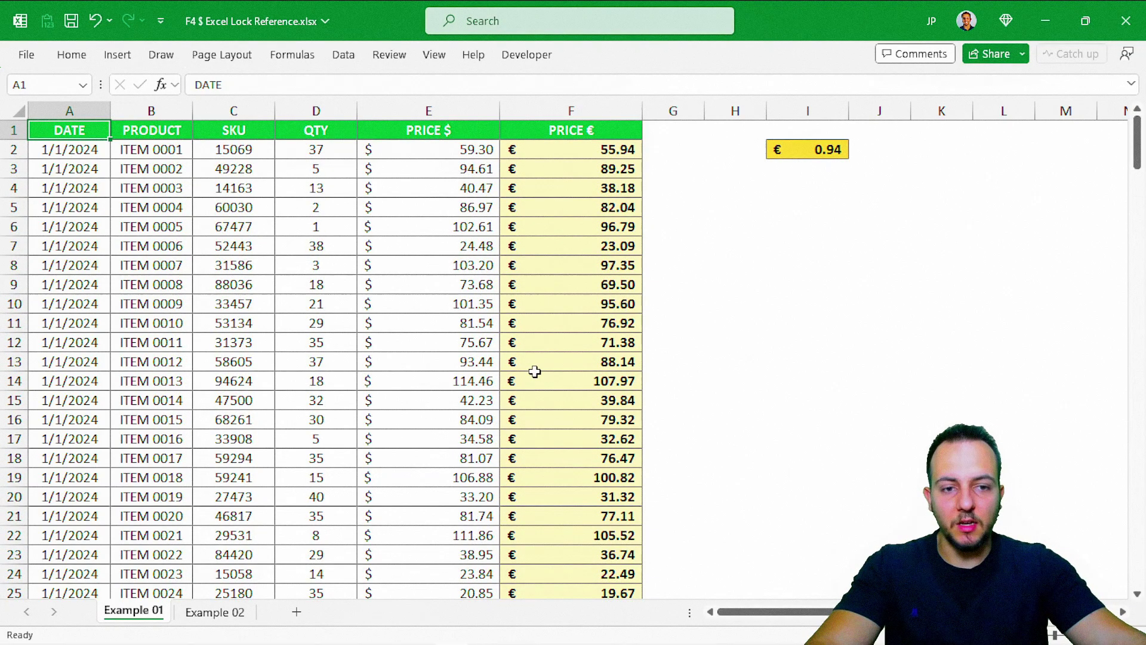
Step: Open the Example 02 sheet and review its product, untaxed price and regional columns with their tax factors in row 4
{"action": "left_click", "coordinate": [212, 612]}
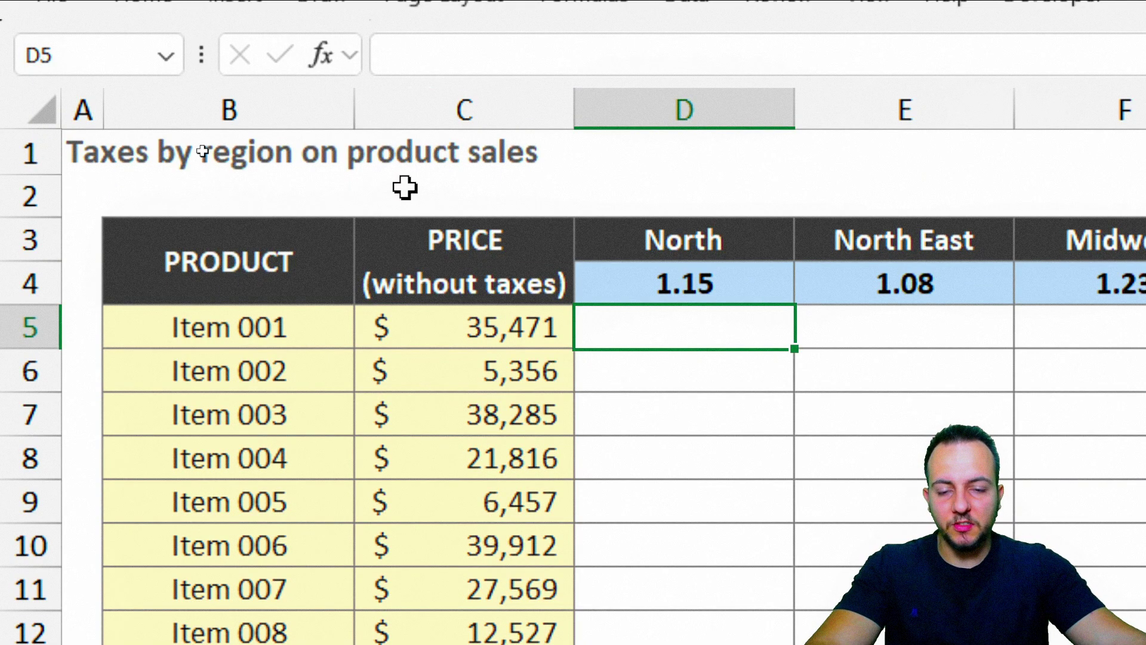
{"action": "left_click_drag", "start_coordinate": [281, 254], "coordinate": [256, 563]}
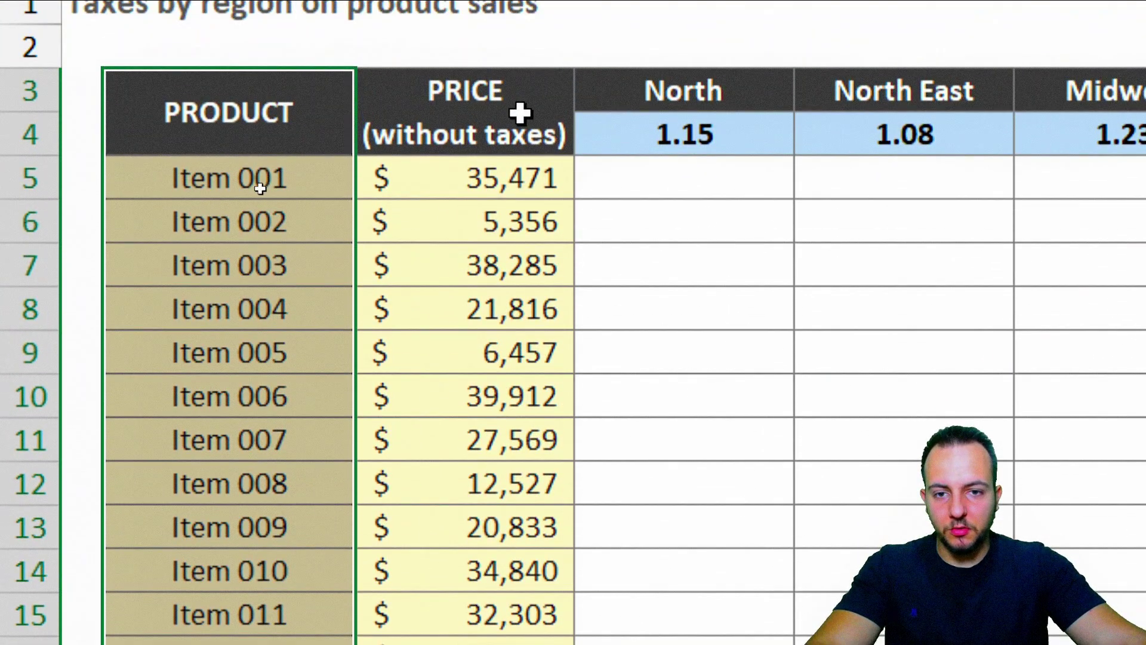
{"action": "left_click_drag", "start_coordinate": [519, 113], "coordinate": [446, 565]}
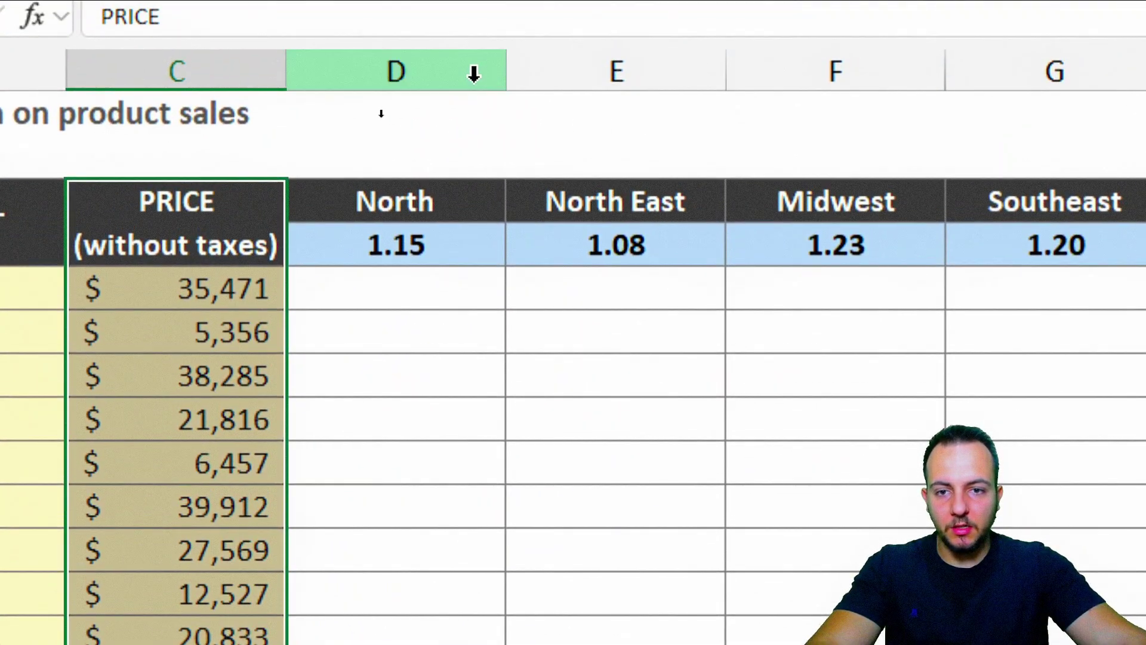
{"action": "left_click", "coordinate": [443, 74]}
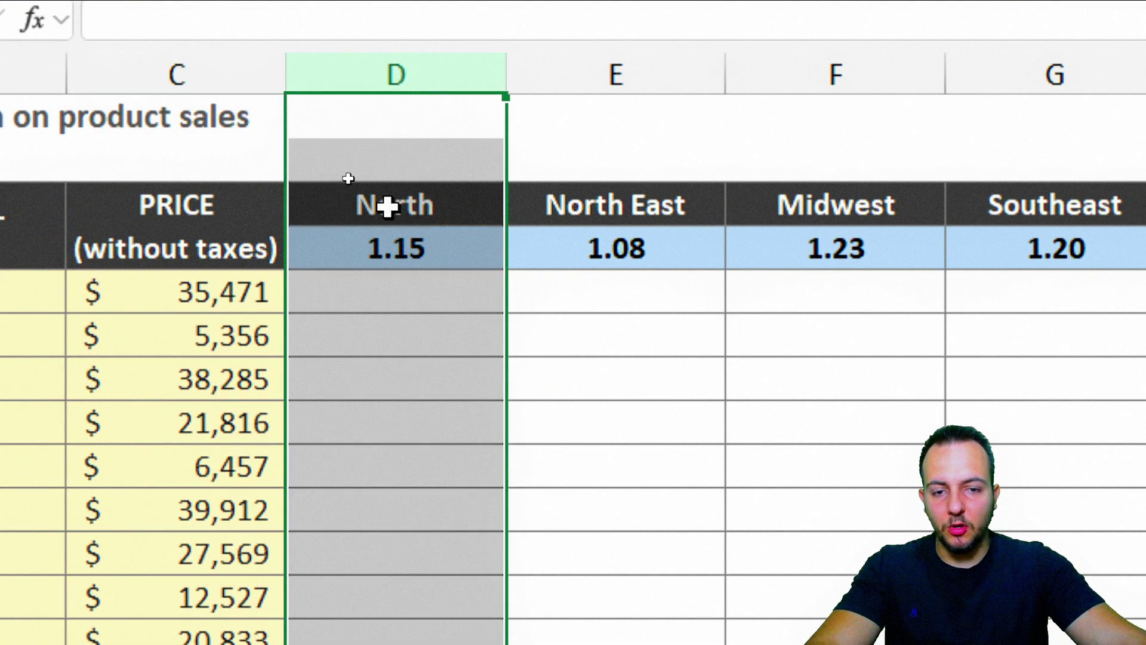
{"action": "left_click", "coordinate": [636, 74]}
{"action": "left_click", "coordinate": [840, 80]}
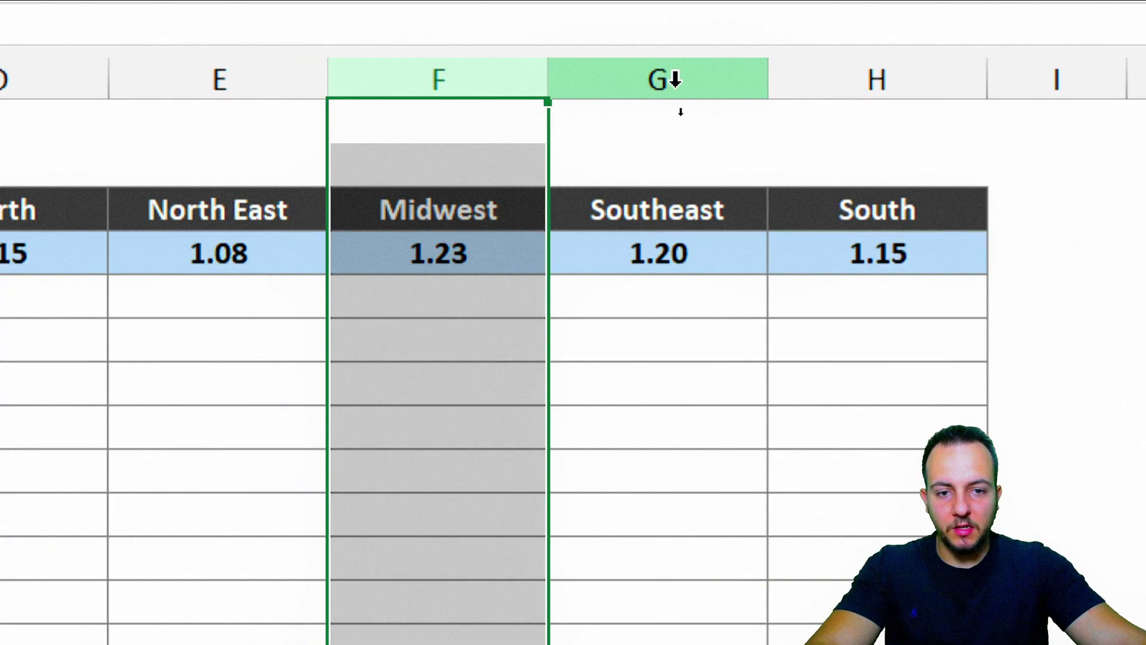
{"action": "left_click", "coordinate": [1060, 80]}
{"action": "left_click", "coordinate": [892, 80]}
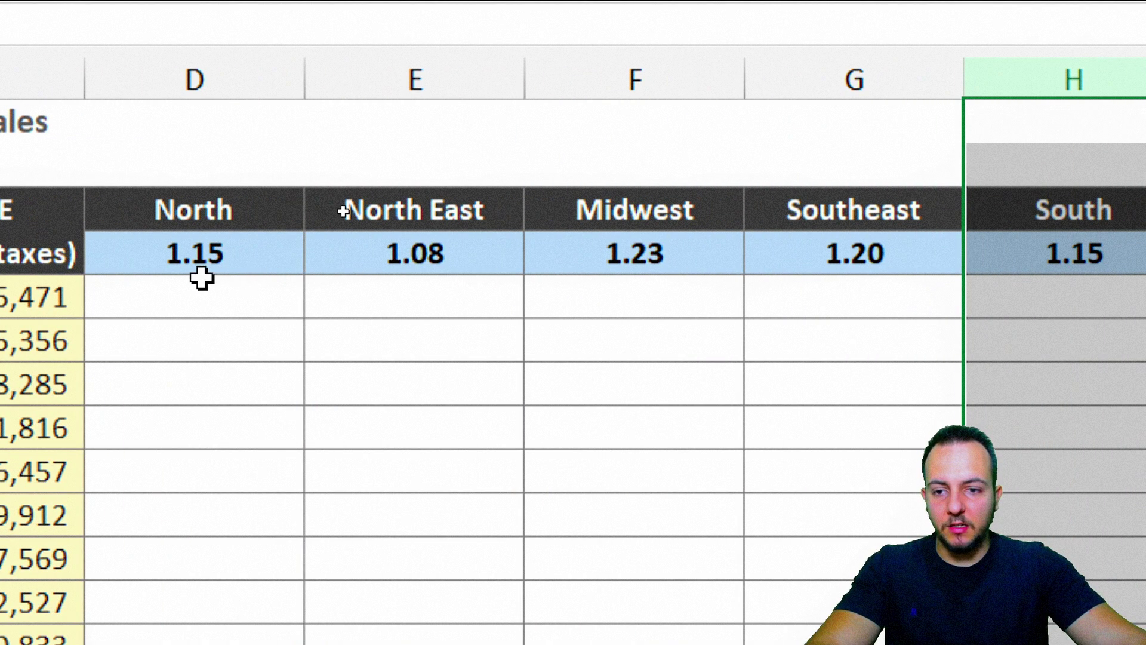
{"action": "left_click", "coordinate": [350, 253]}
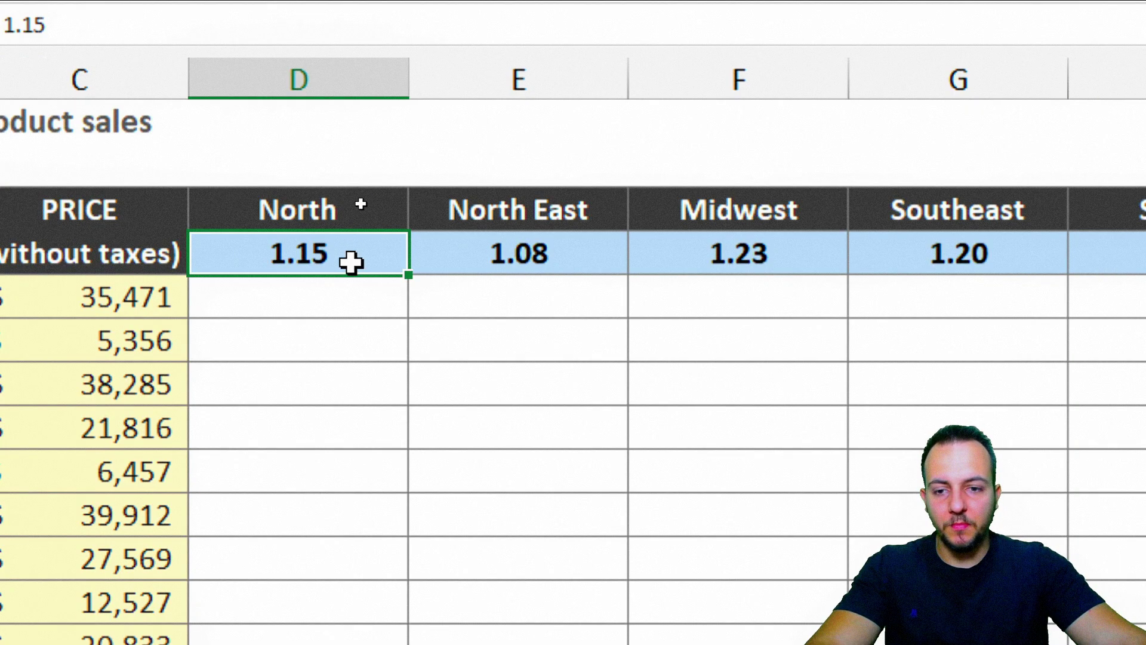
{"action": "left_click", "coordinate": [516, 250]}
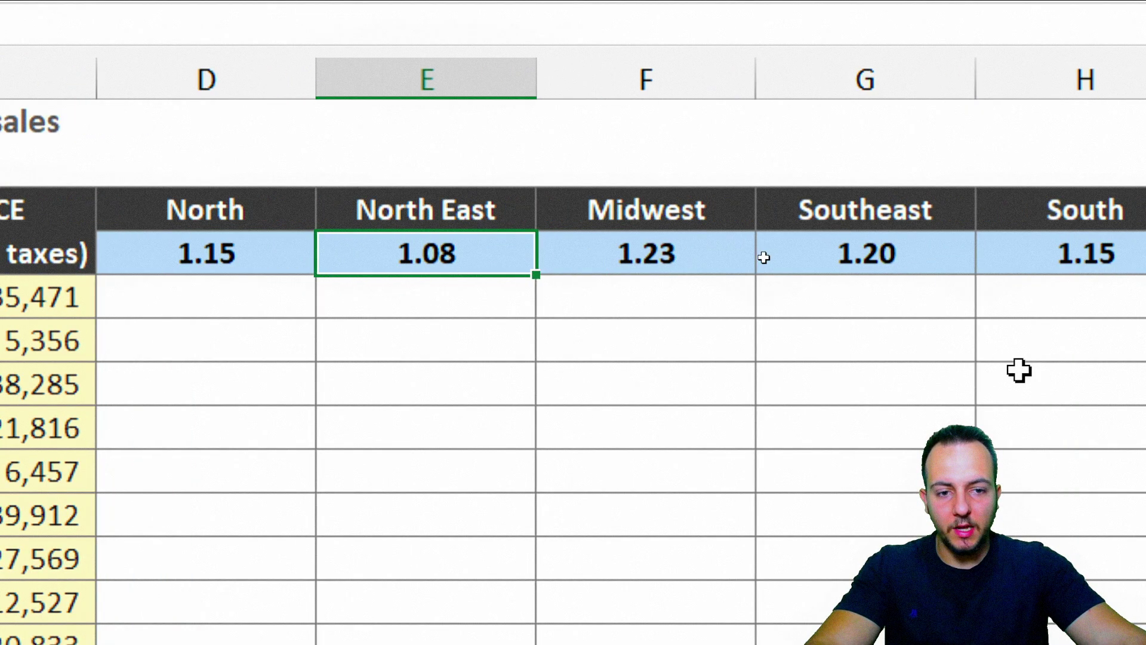
{"action": "left_click", "coordinate": [333, 270]}
{"action": "left_click", "coordinate": [614, 262]}
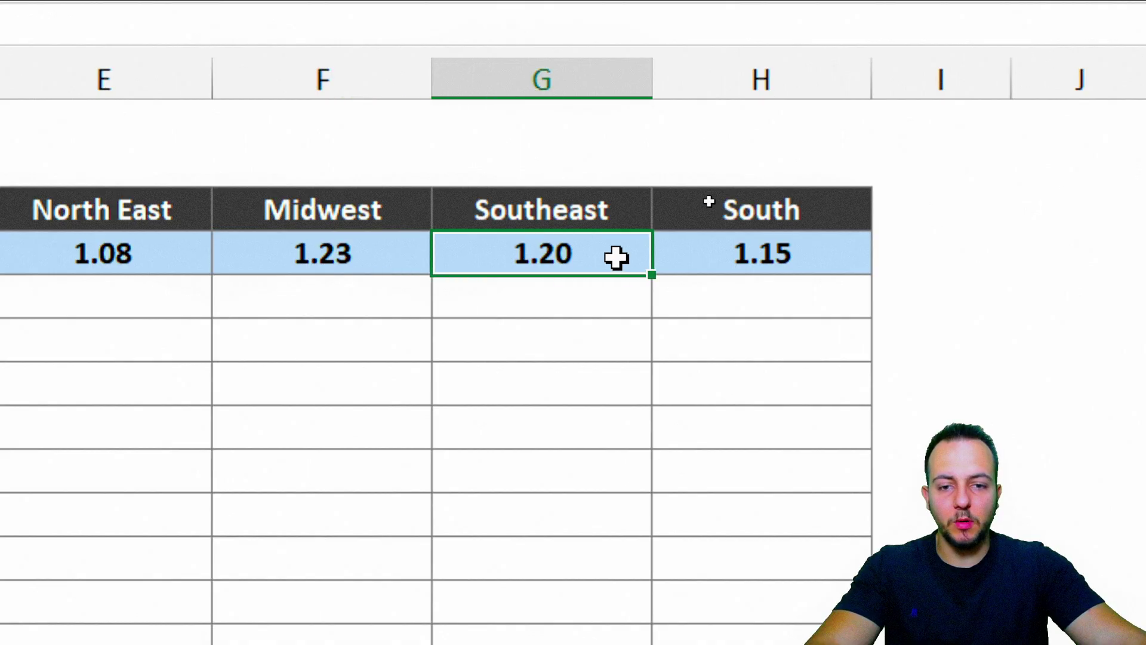
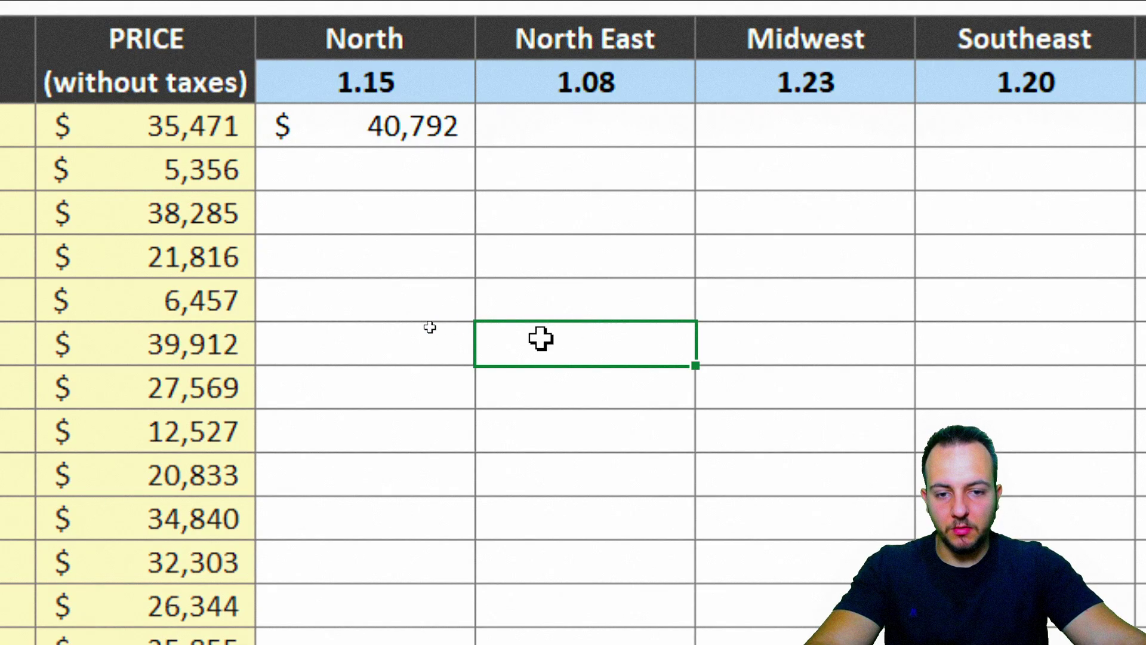
Step: Calculate Item 006's North East price in E10 with the formula =C10*E4
{"action": "type", "text": "="}
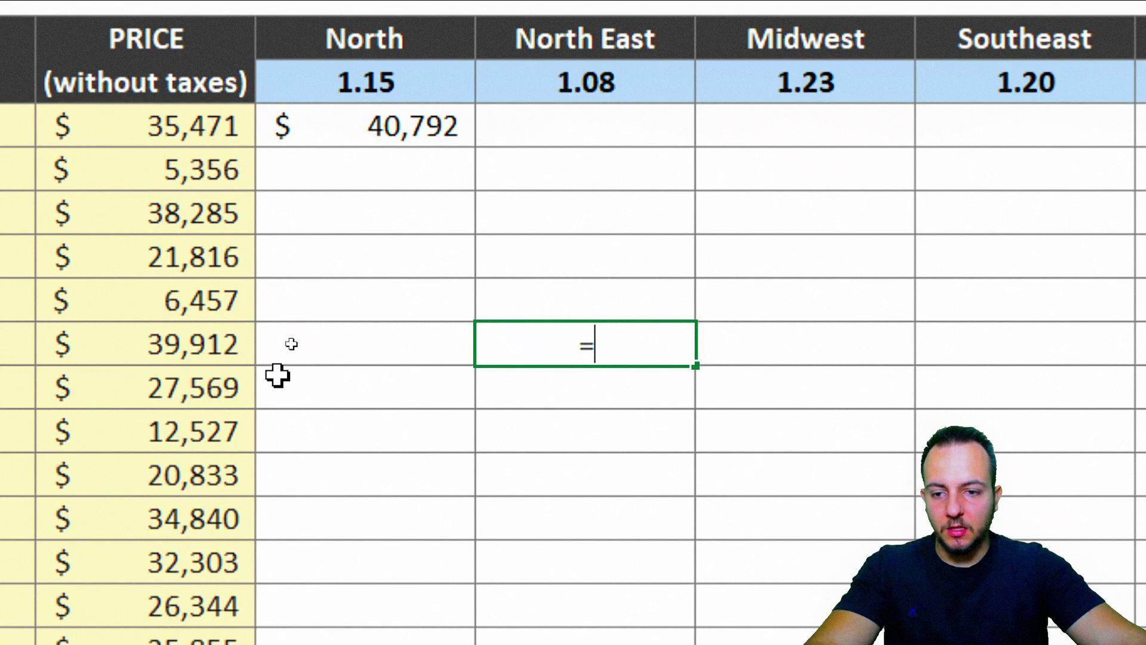
{"action": "left_click", "coordinate": [227, 356]}
{"action": "type", "text": "*"}
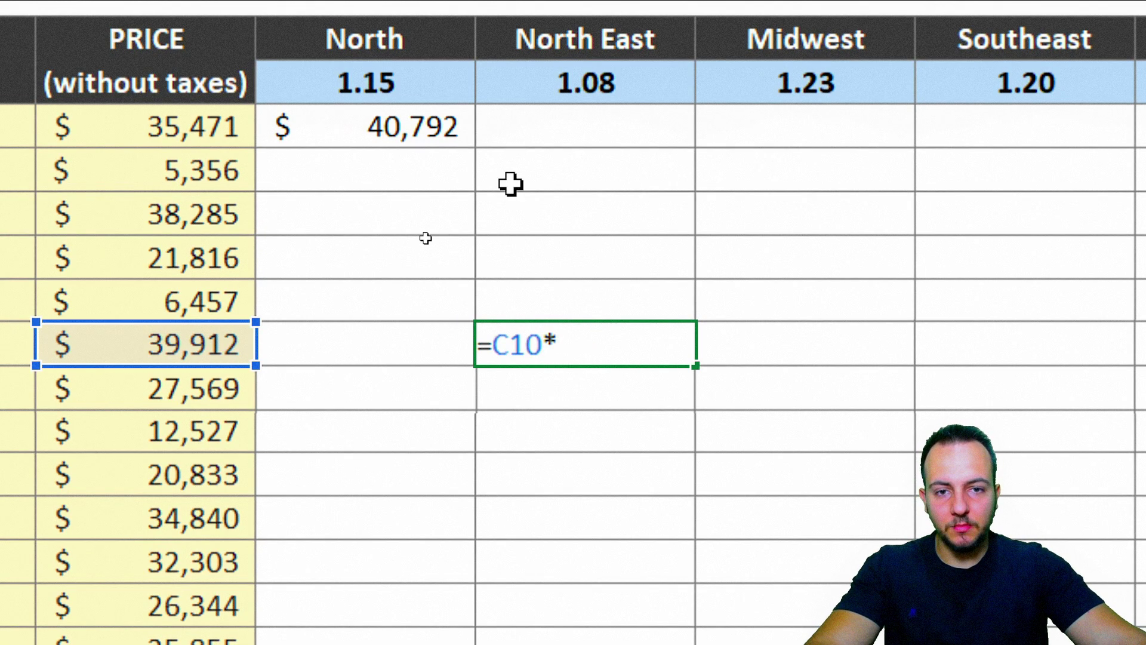
{"action": "left_click", "coordinate": [668, 87]}
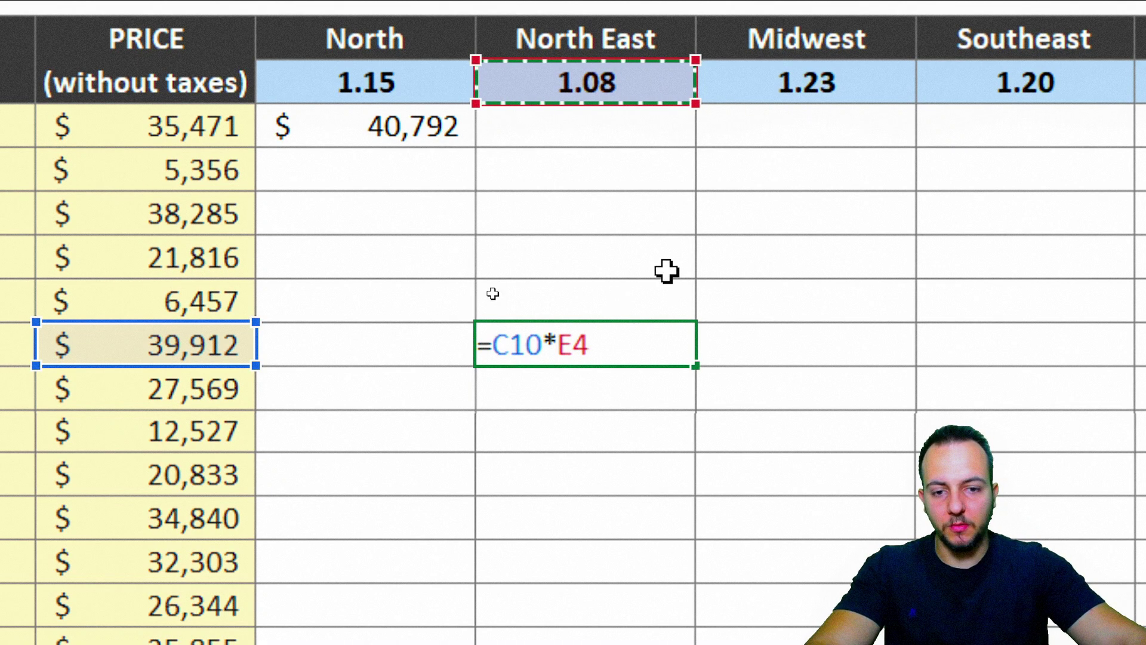
{"action": "key", "text": "Return"}
{"action": "left_click", "coordinate": [620, 333]}
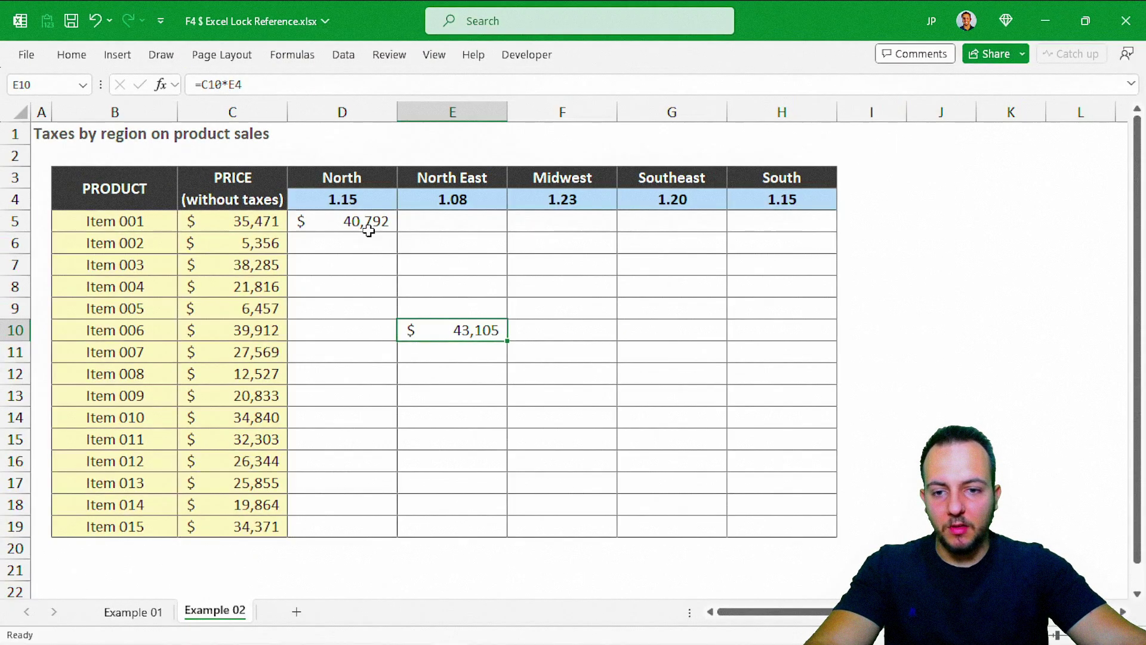
Step: Clear the sample formulas from the regional price range D5:H19
{"action": "left_click_drag", "start_coordinate": [423, 129], "coordinate": [1145, 644]}
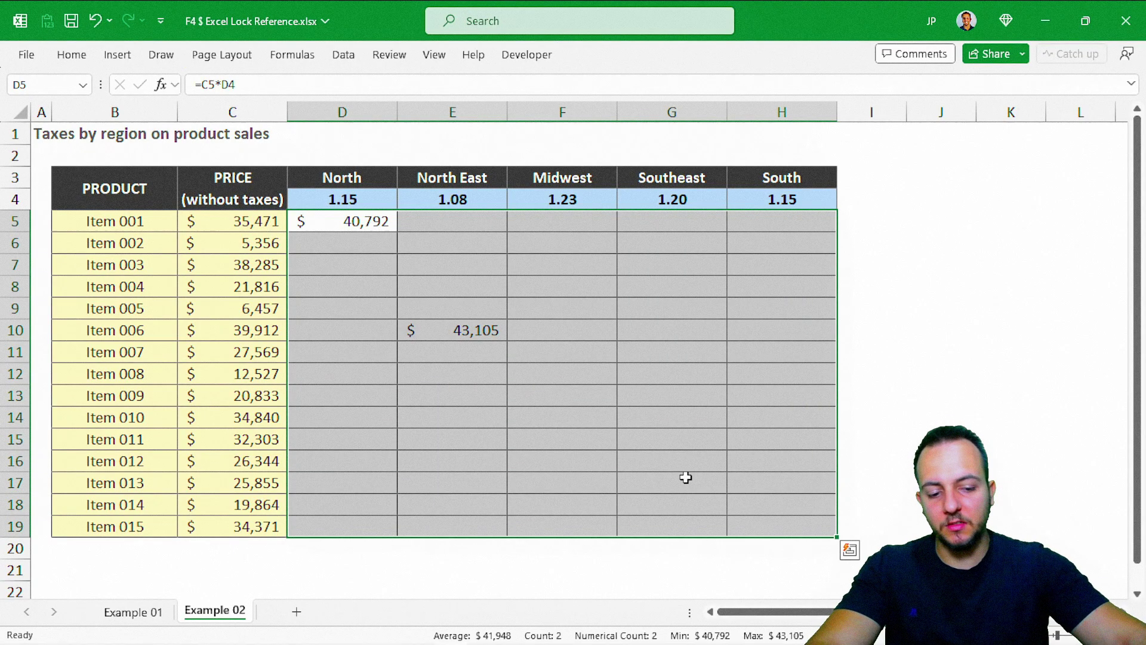
{"action": "key", "text": "Delete"}
Step: Calculate Item 001's North price in D5 with the unlocked formula =C5*D4
{"action": "left_click", "coordinate": [335, 230]}
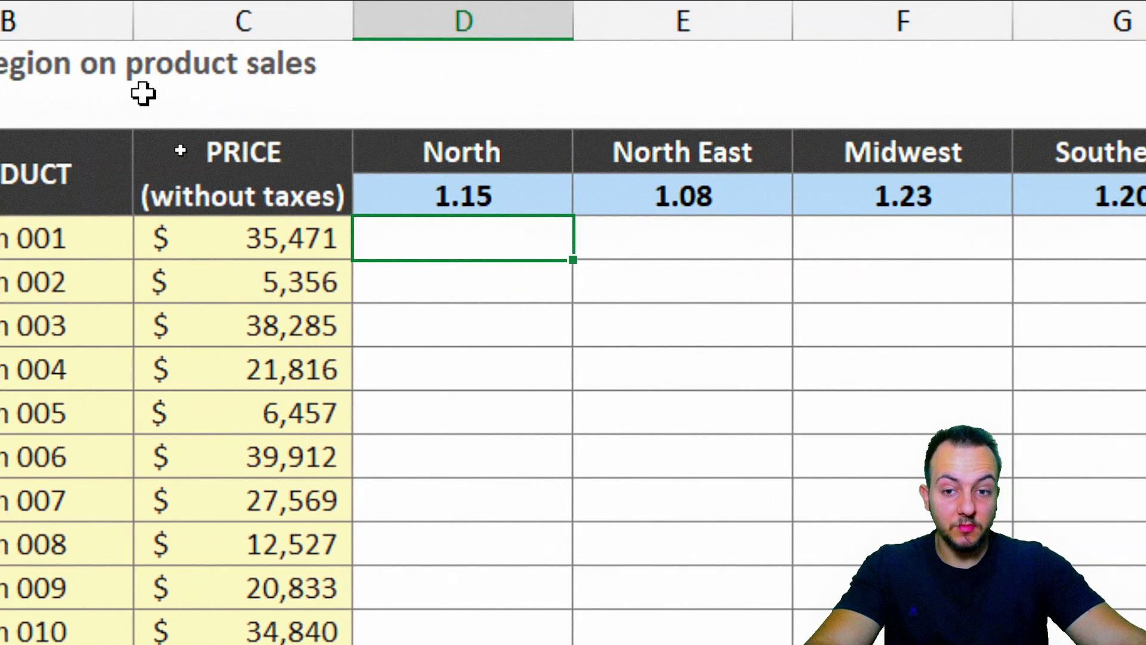
{"action": "type", "text": "="}
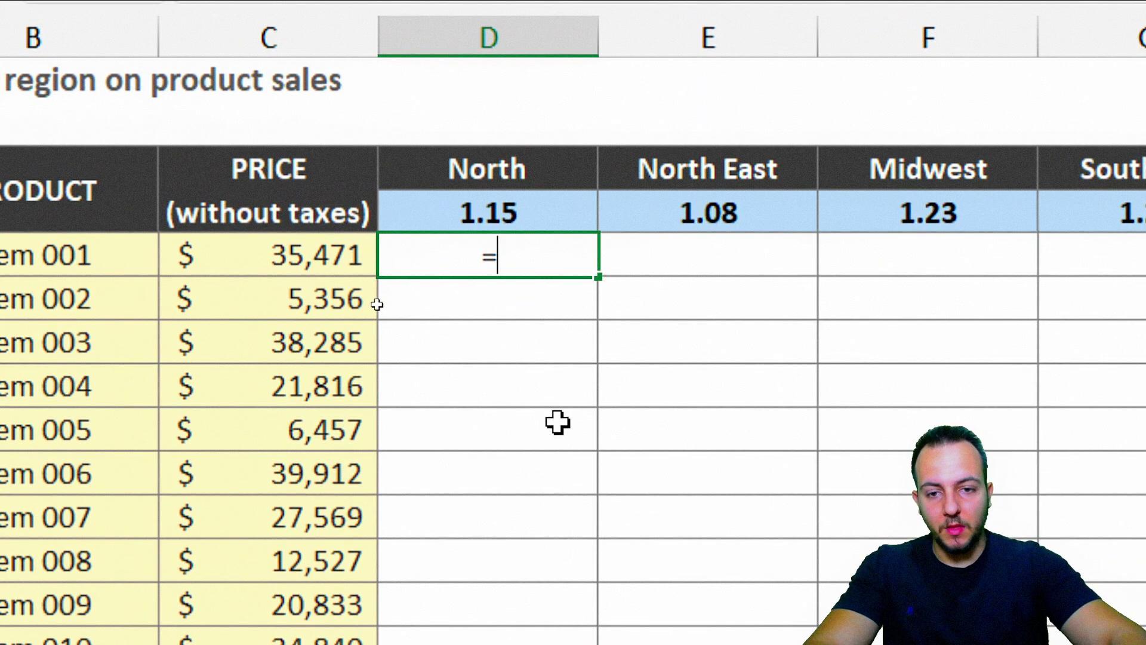
{"action": "left_click", "coordinate": [337, 253]}
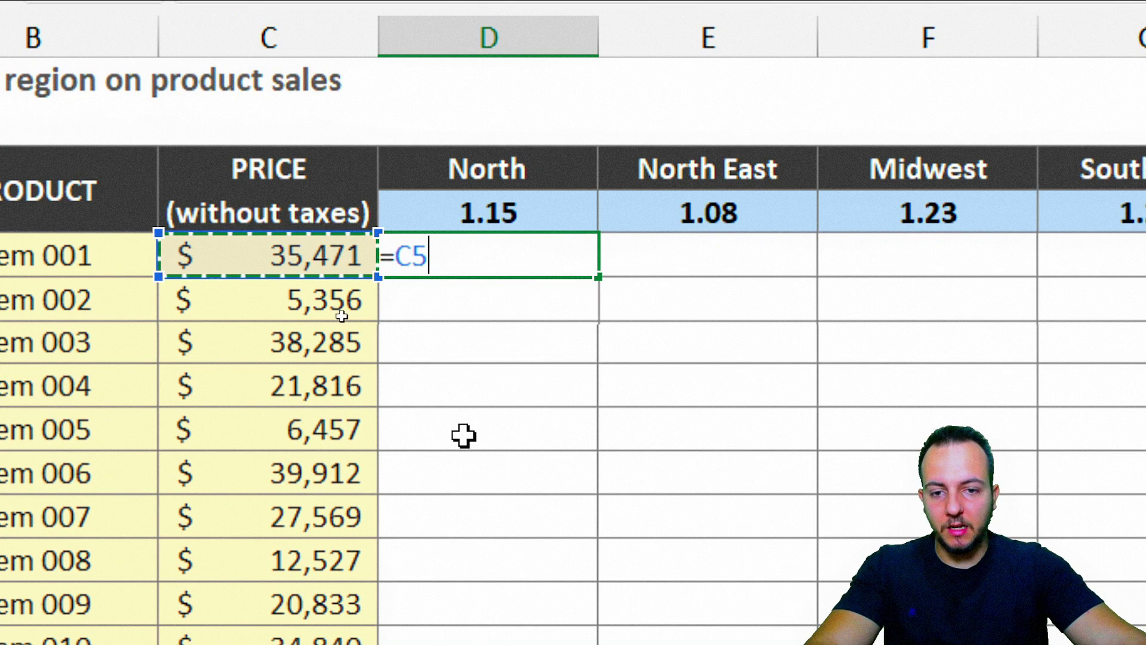
{"action": "type", "text": "*"}
{"action": "left_click", "coordinate": [410, 200]}
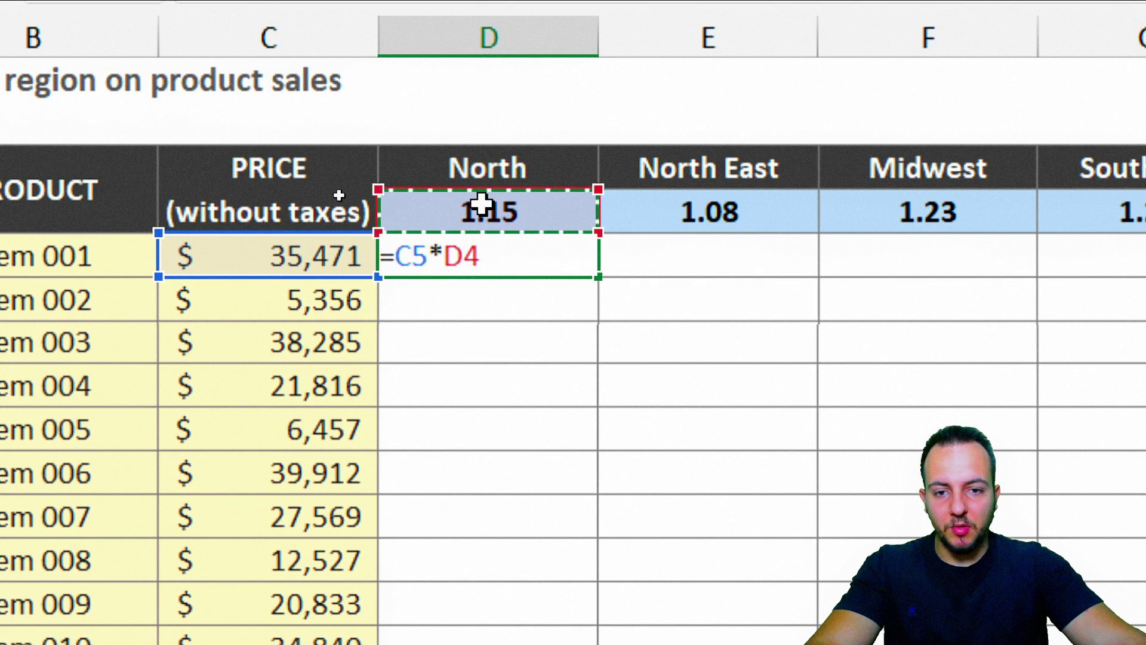
{"action": "key", "text": "Return"}
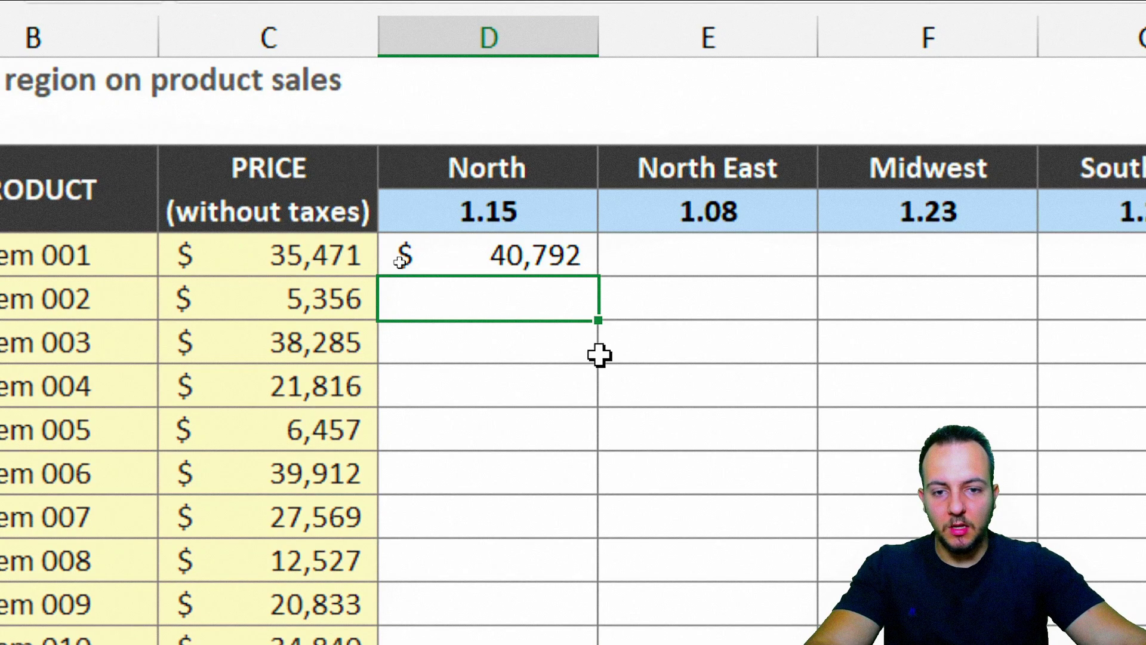
Step: Copy the unlocked D5 formula across the whole regional price range D5:H19
{"action": "left_click", "coordinate": [549, 263]}
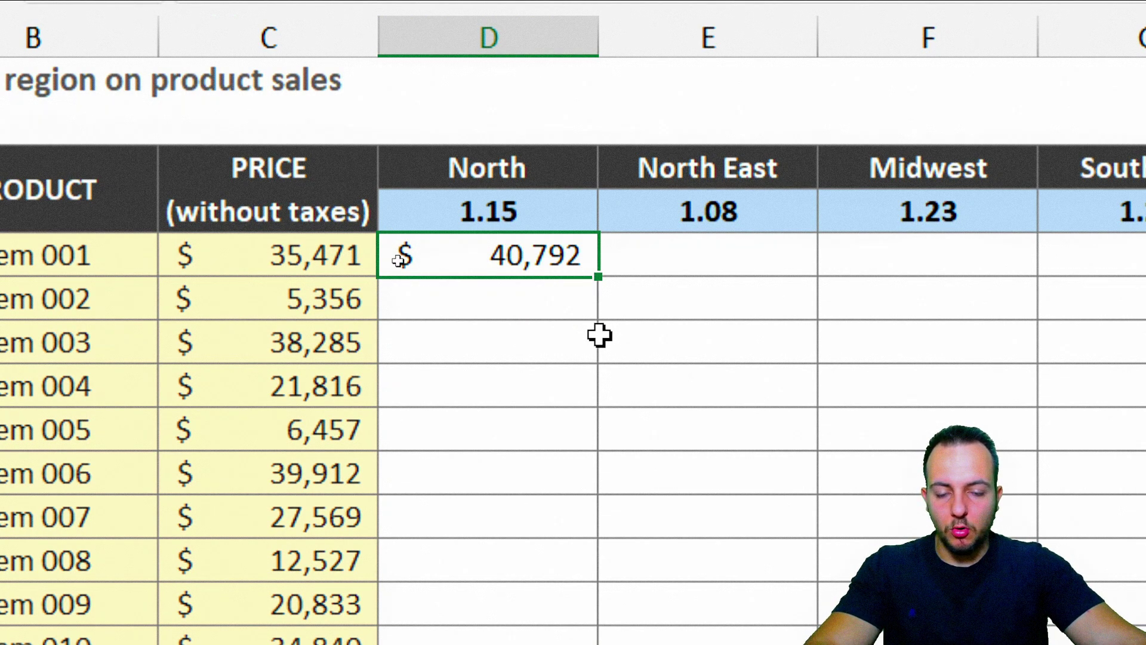
{"action": "key", "text": "ctrl+c"}
{"action": "left_click_drag", "start_coordinate": [552, 261], "coordinate": [839, 506]}
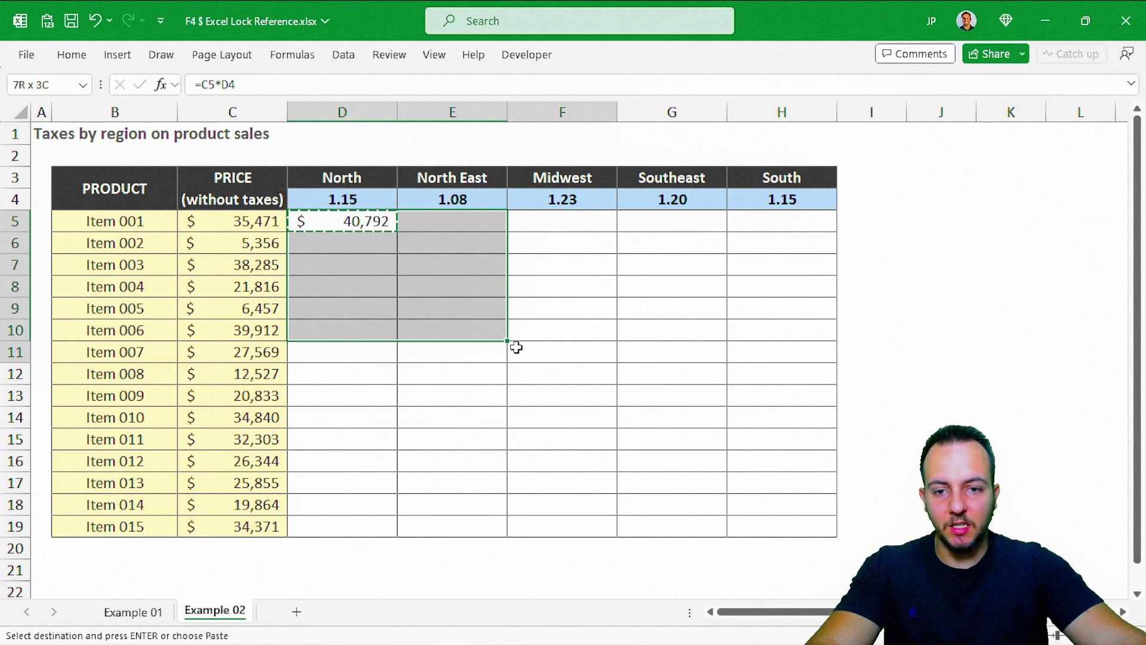
{"action": "left_click_drag", "start_coordinate": [516, 348], "coordinate": [752, 521]}
{"action": "key", "text": "ctrl+v"}
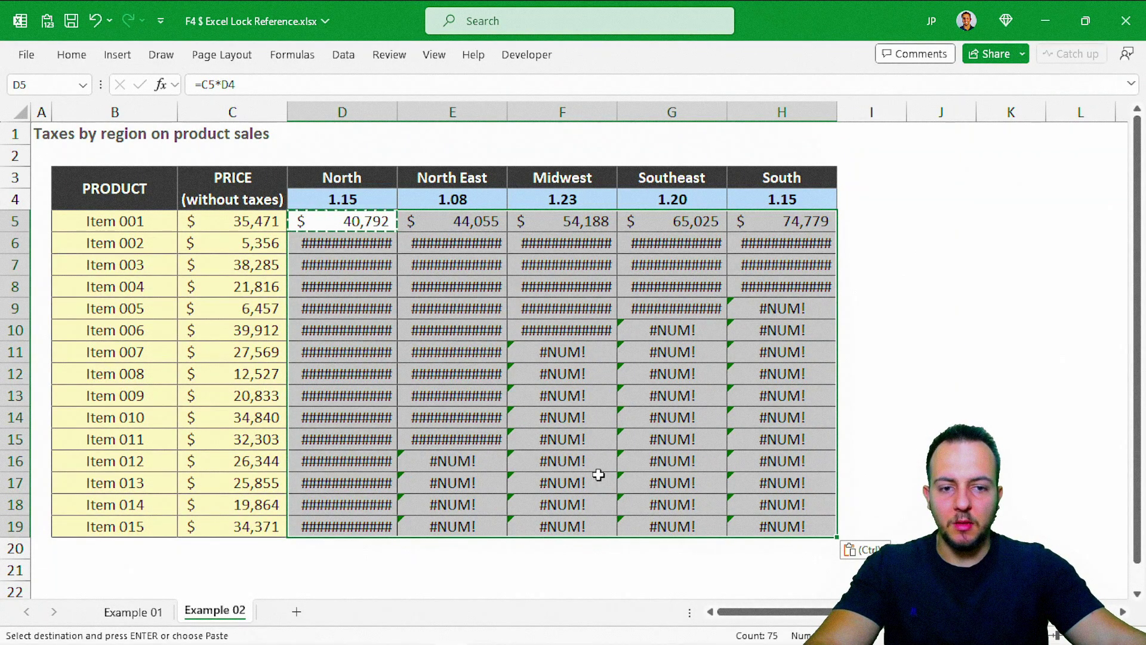
Step: Inspect the F12 formula and move its references to the Midwest tax F4 and the Item 008 price C12
{"action": "left_click", "coordinate": [371, 223]}
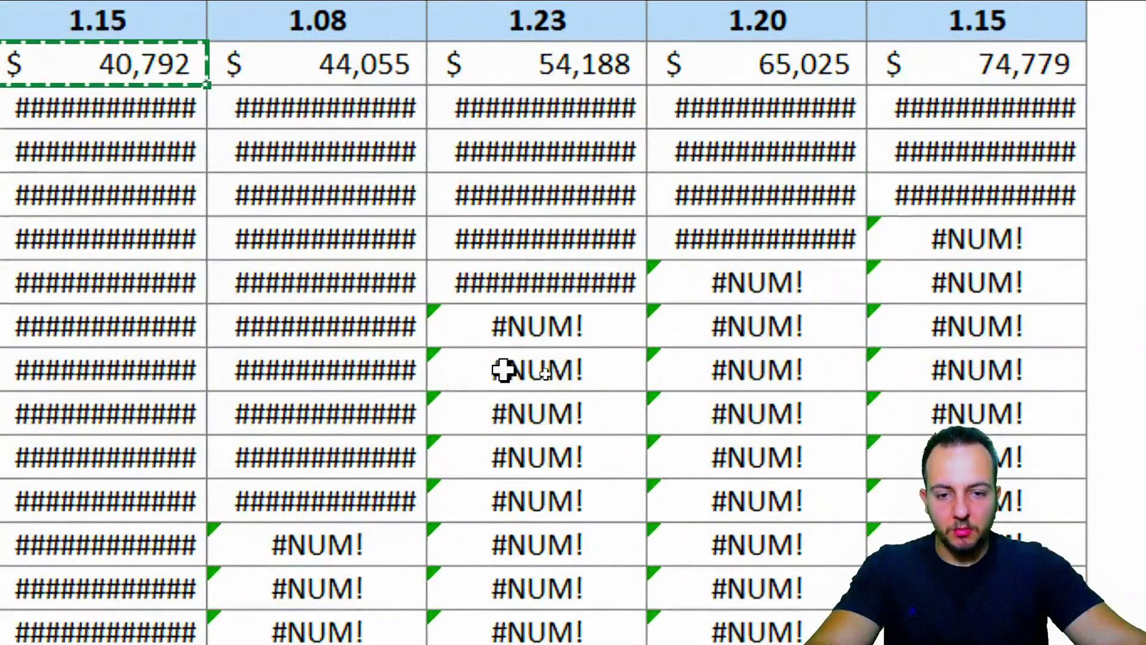
{"action": "double_click", "coordinate": [531, 371]}
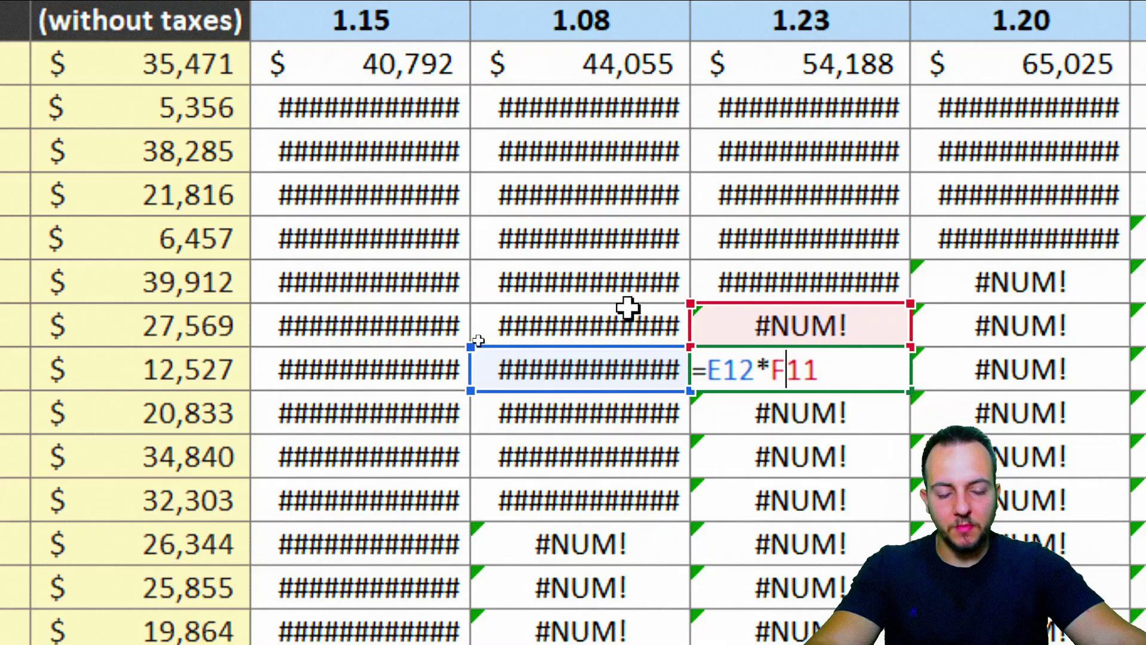
{"action": "left_click_drag", "start_coordinate": [749, 308], "coordinate": [817, 96]}
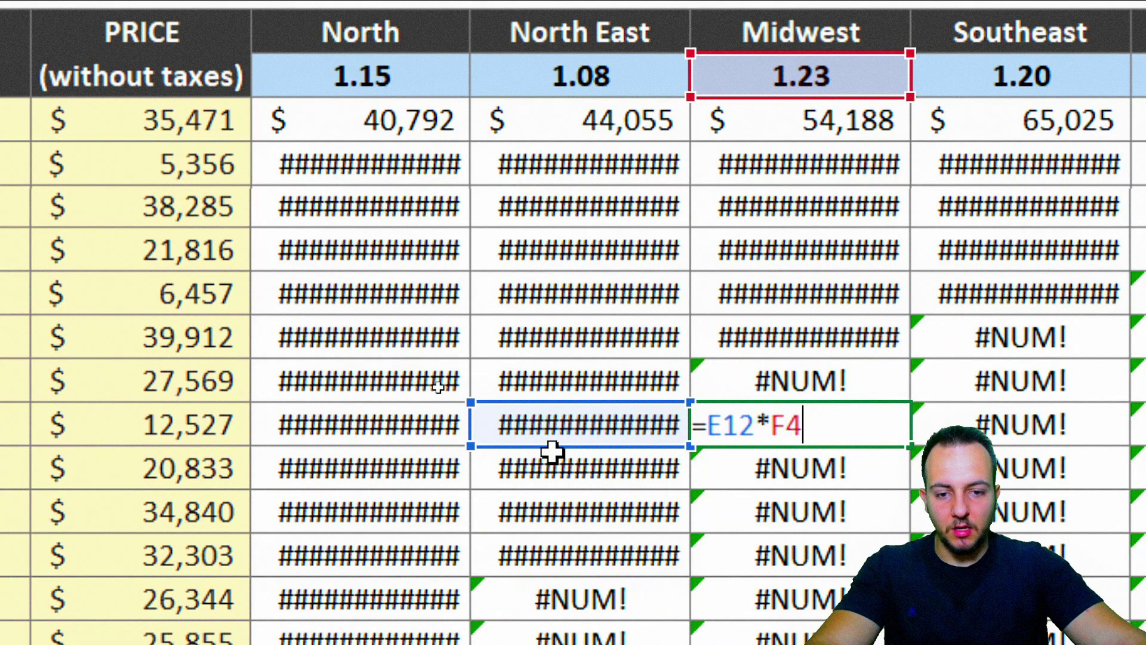
{"action": "left_click_drag", "start_coordinate": [550, 447], "coordinate": [208, 412]}
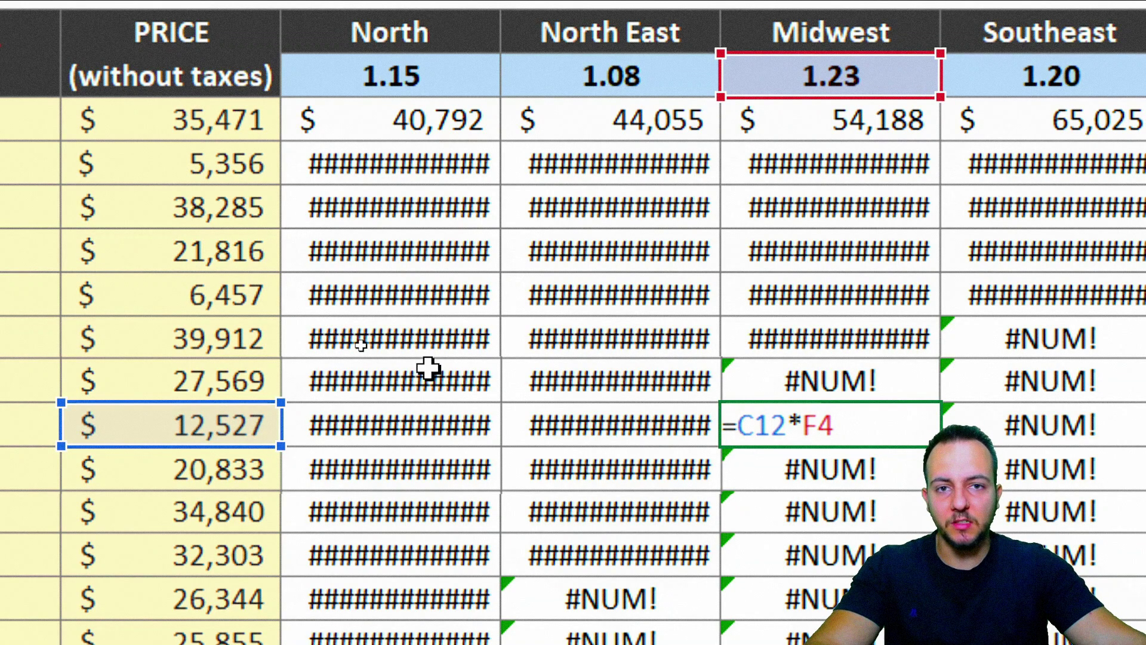
{"action": "key", "text": "ctrl+Return"}
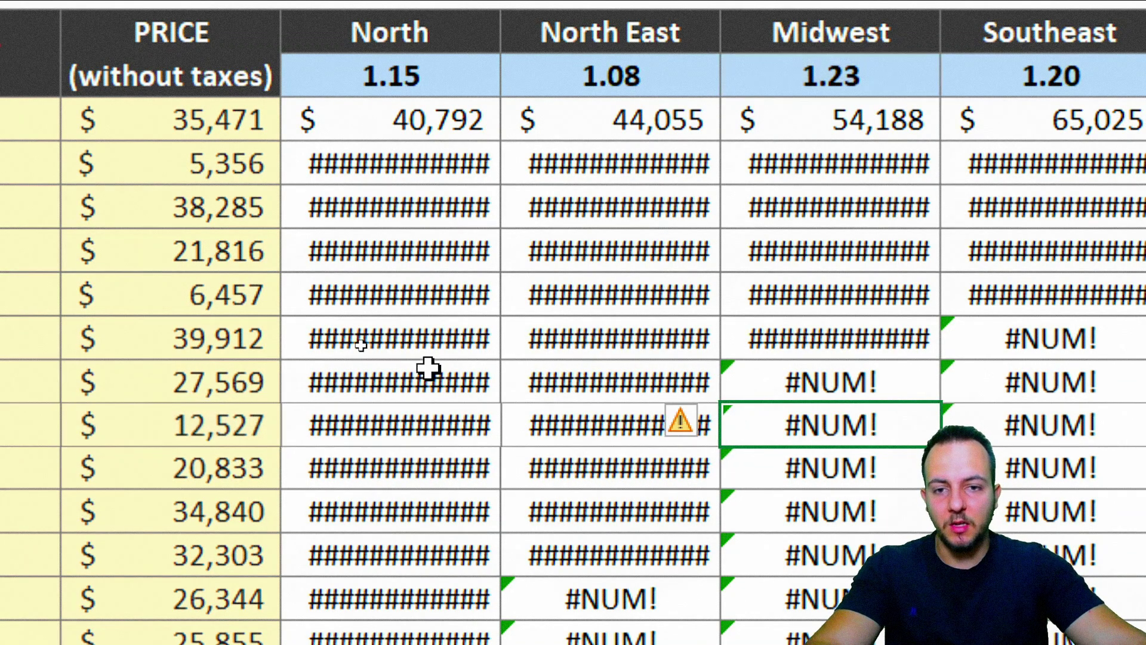
Step: Clear all the copied formulas from D5:H19
{"action": "left_click", "coordinate": [456, 105]}
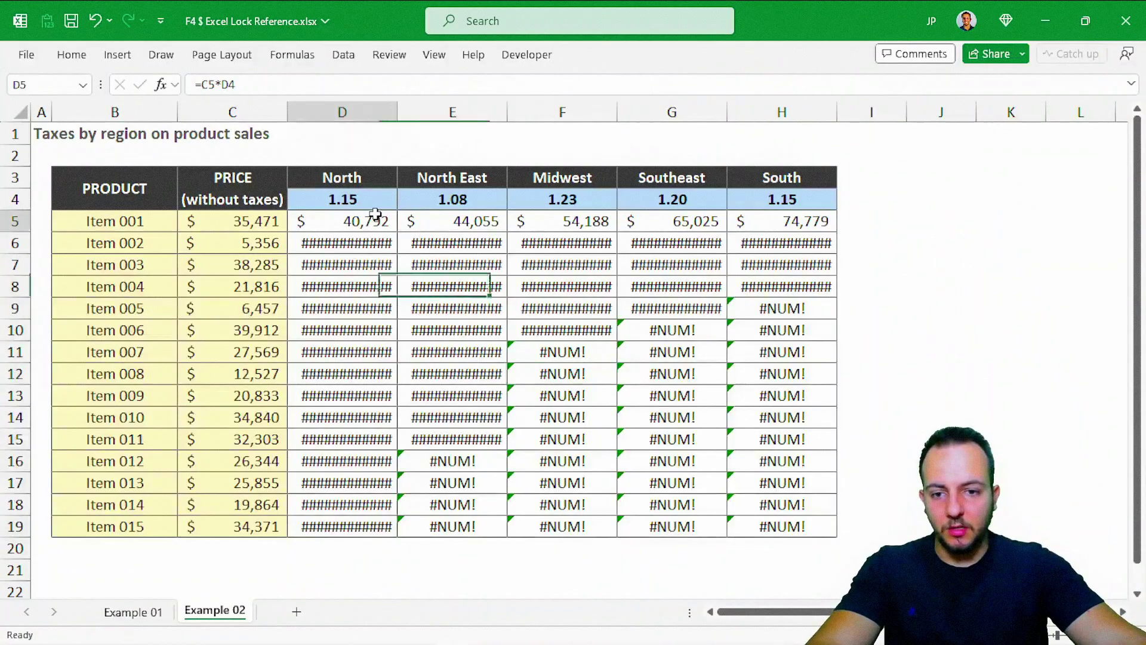
{"action": "left_click_drag", "start_coordinate": [375, 214], "coordinate": [749, 525]}
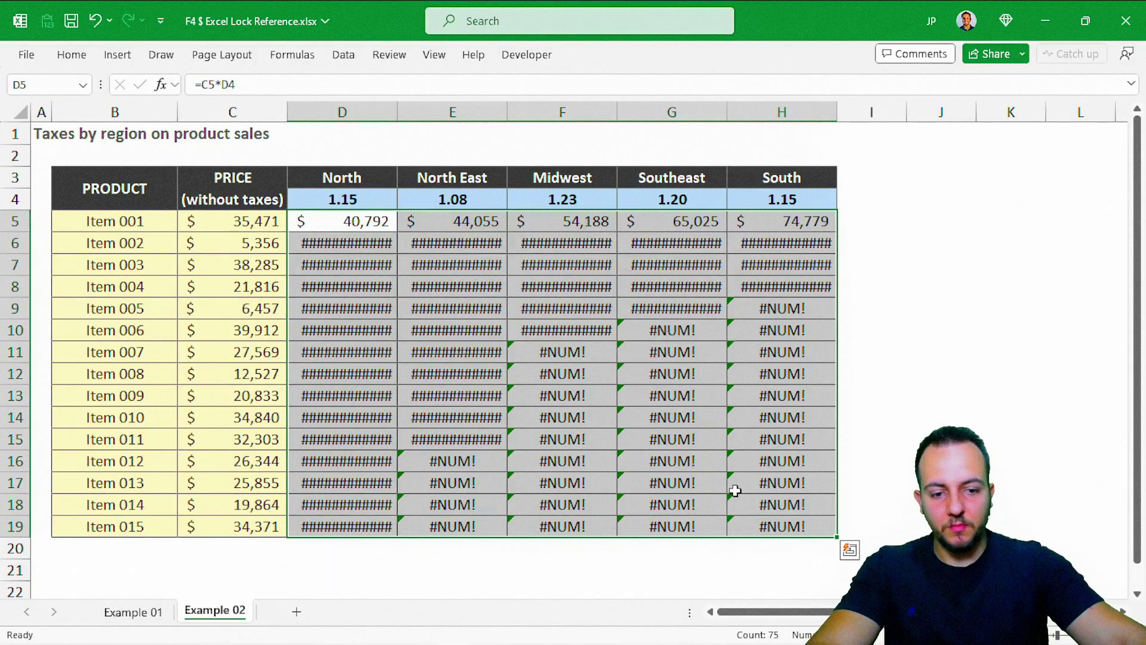
{"action": "key", "text": "Delete"}
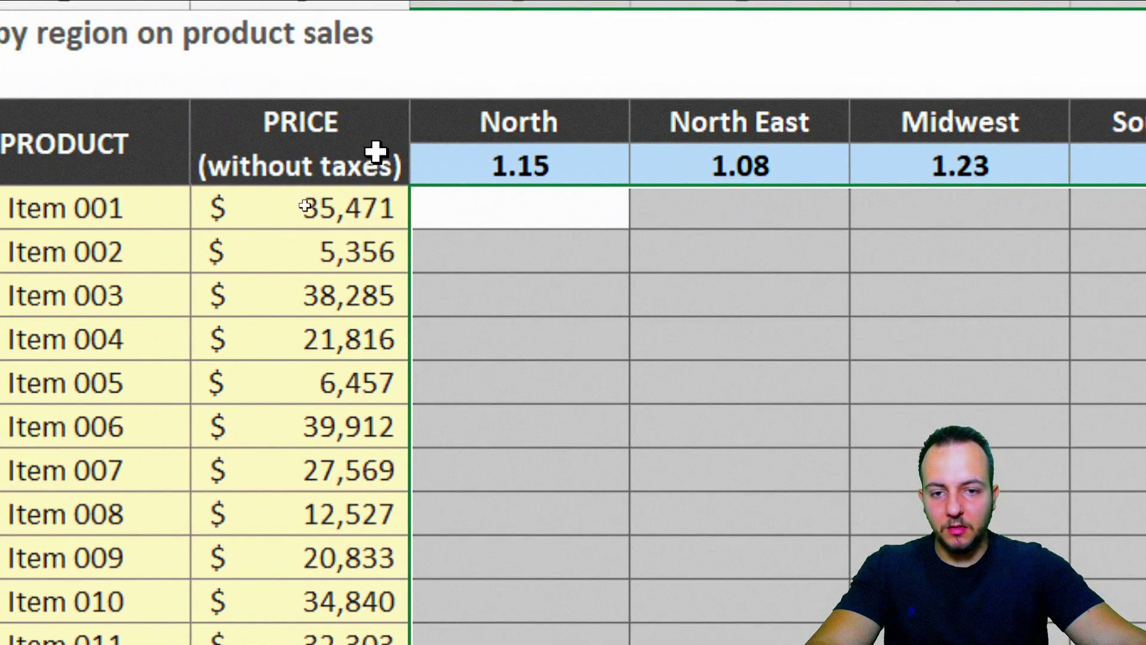
Step: Start the D5 formula with the Item 001 price reference and lock only its column, as =$C5
{"action": "left_click", "coordinate": [311, 221]}
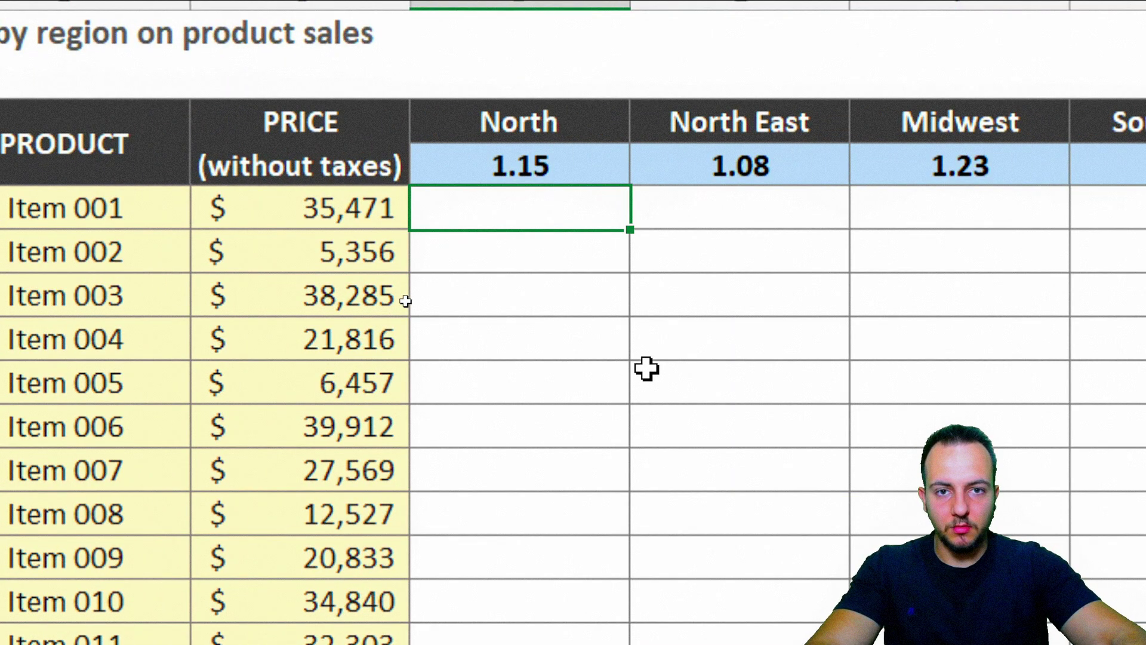
{"action": "type", "text": "="}
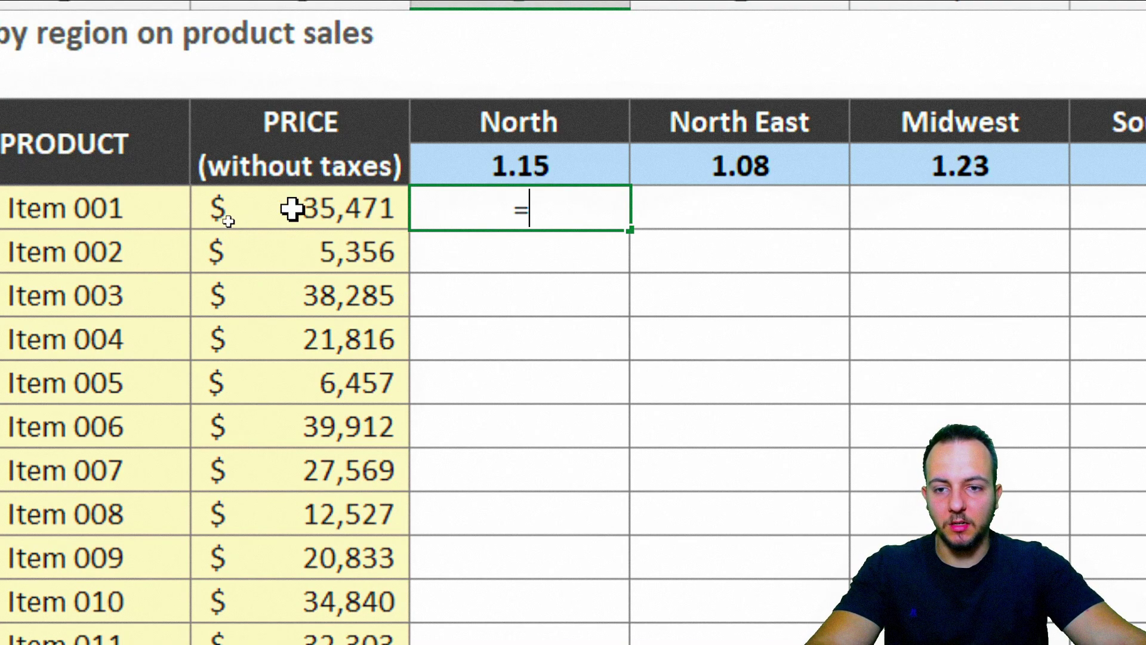
{"action": "left_click", "coordinate": [345, 208]}
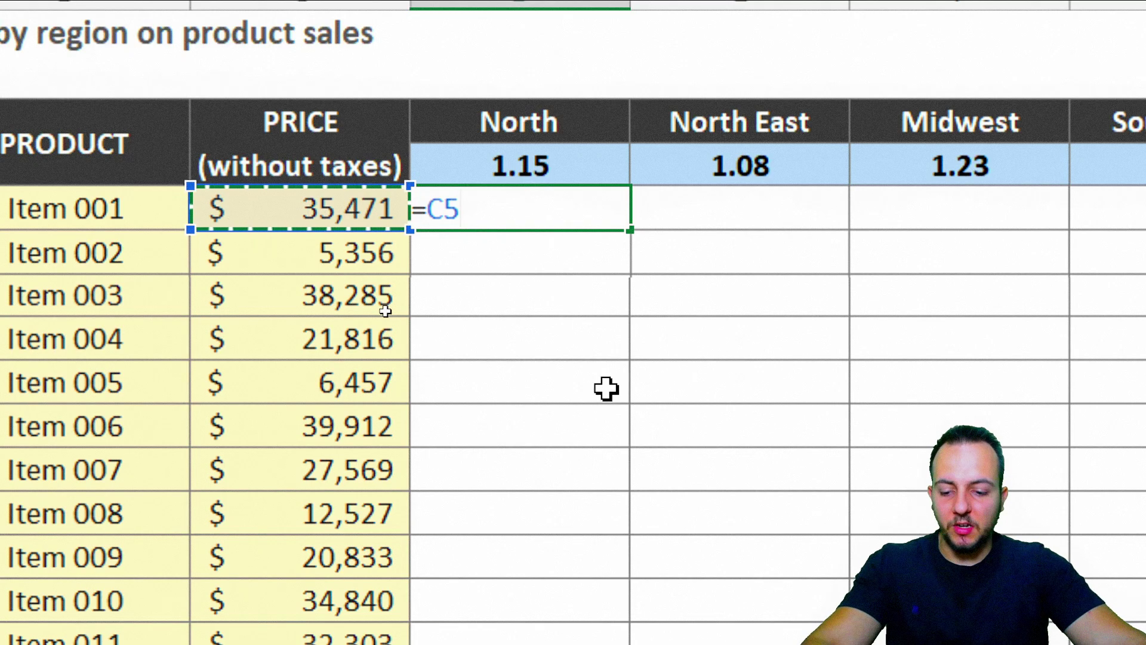
{"action": "key", "text": "F4"}
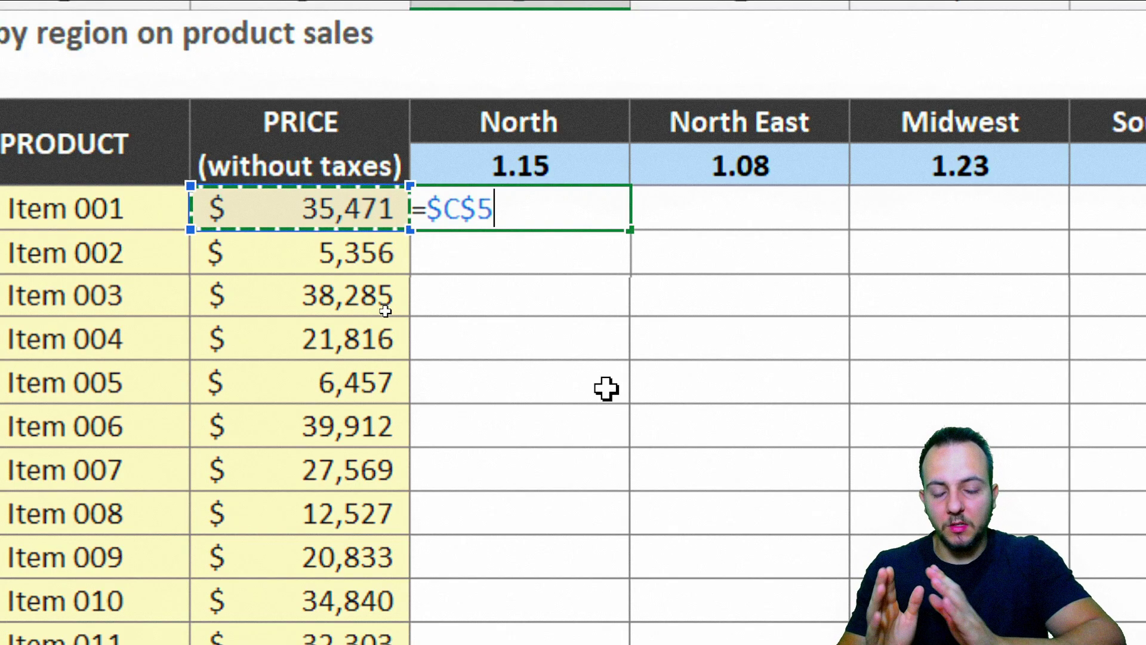
{"action": "key", "text": "Left"}
{"action": "key", "text": "Left"}
{"action": "key", "text": "shift+Right"}
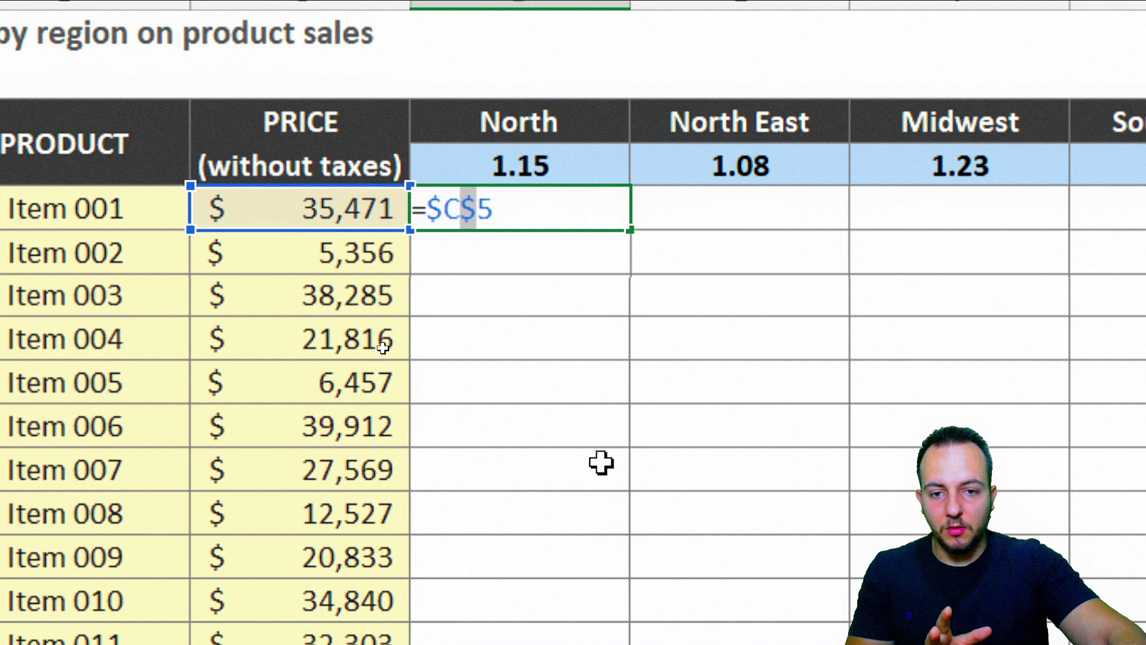
{"action": "key", "text": "Delete"}
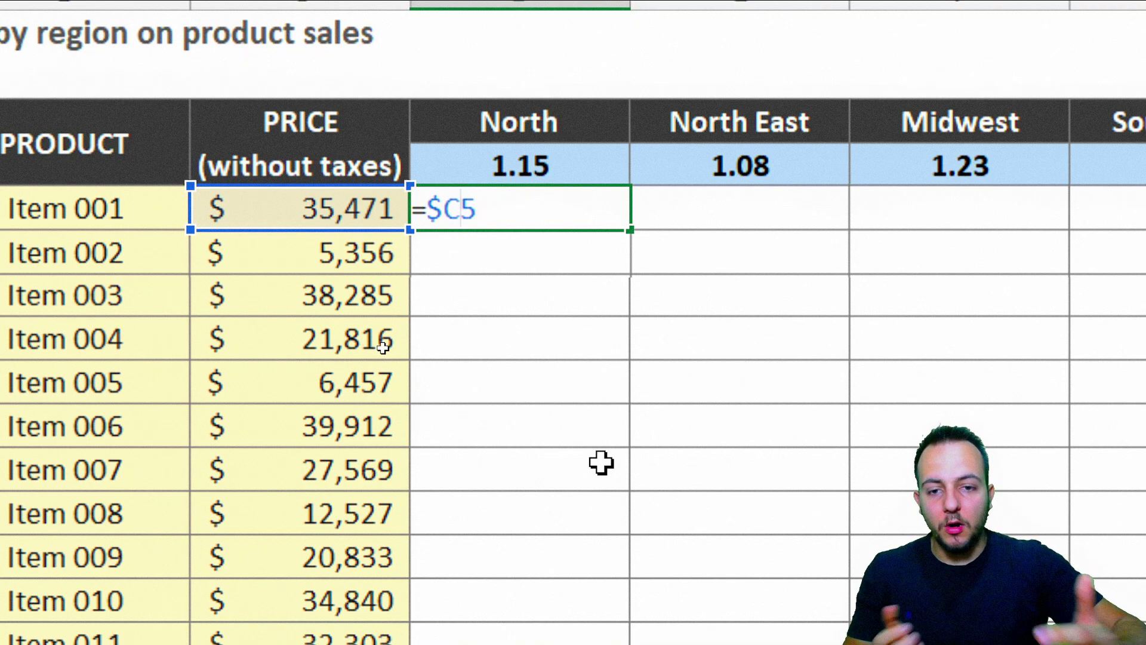
Step: Cycle the price reference in the D5 formula through all its lock variants, ending on $C5
{"action": "key", "text": "Left"}
{"action": "key", "text": "Left"}
{"action": "key", "text": "shift+Right"}
{"action": "key", "text": "shift+Right"}
{"action": "key", "text": "shift+Right"}
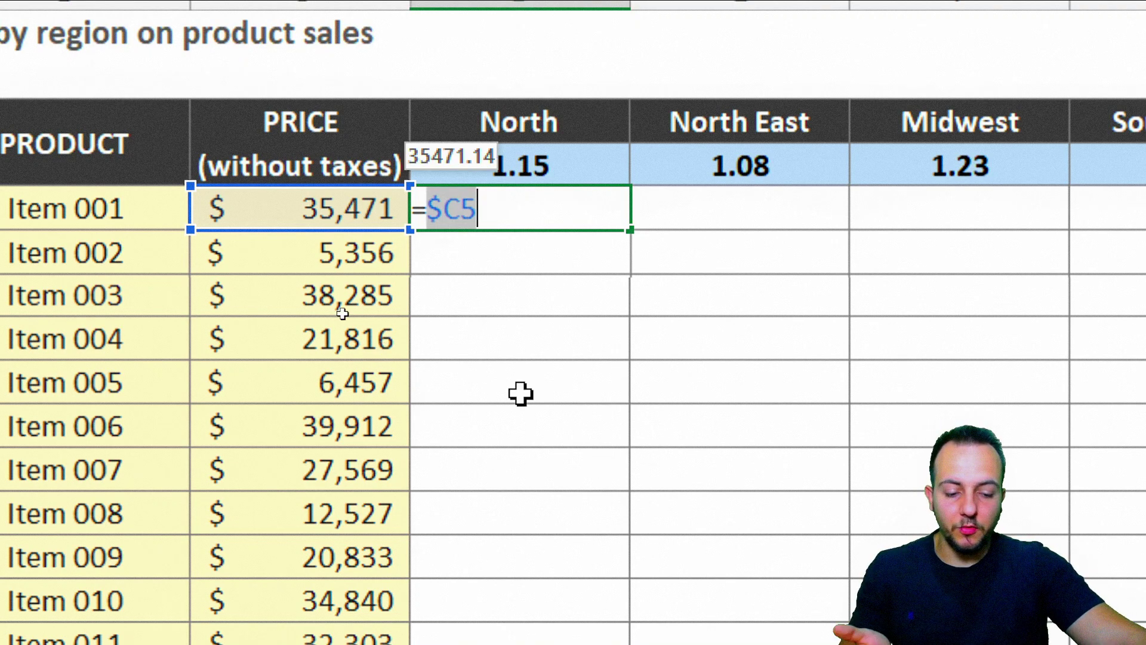
{"action": "key", "text": "F4"}
{"action": "key", "text": "F4"}
{"action": "key", "text": "F4"}
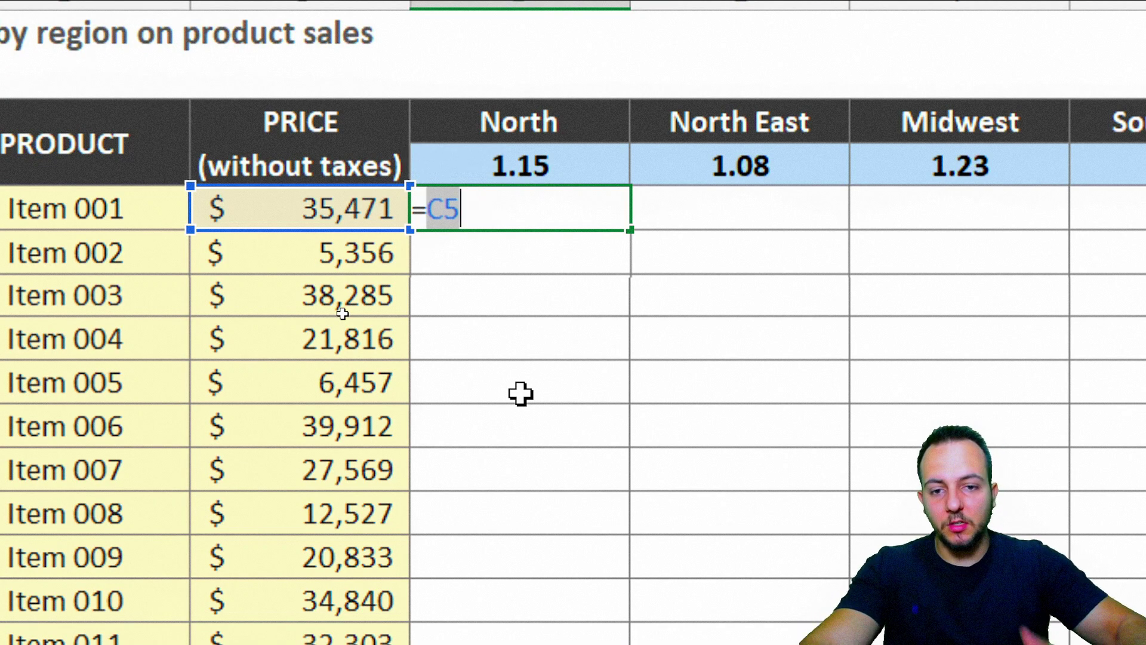
{"action": "key", "text": "F4"}
{"action": "key", "text": "F4"}
{"action": "key", "text": "F4"}
{"action": "key", "text": "F4"}
{"action": "key", "text": "F4"}
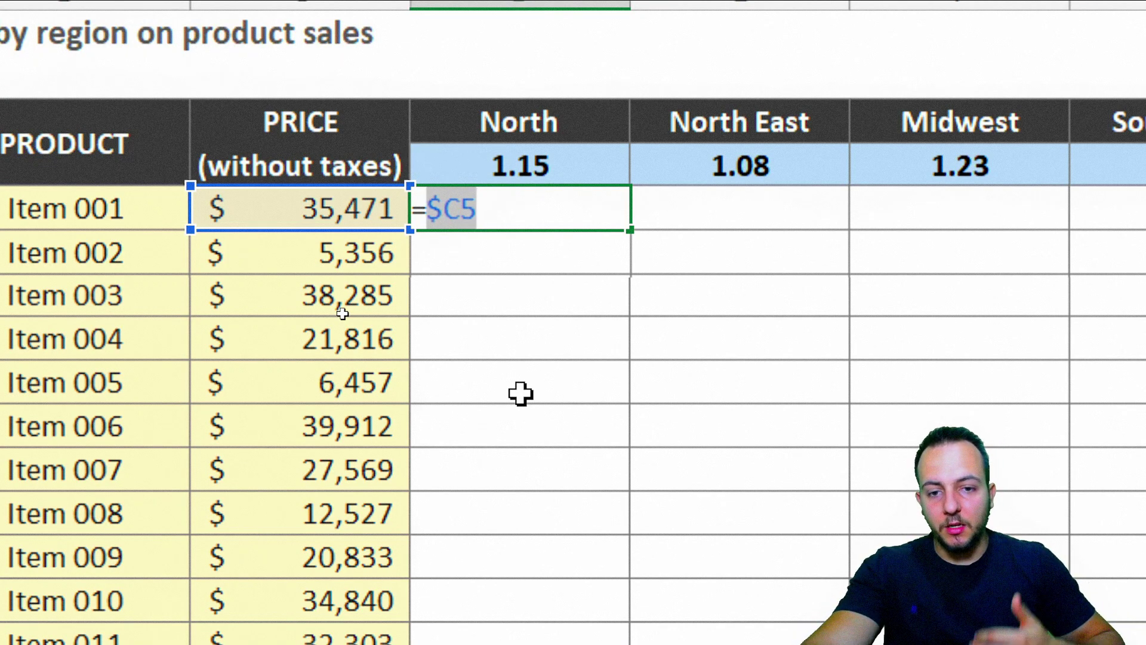
{"action": "key", "text": "F4"}
{"action": "key", "text": "F4"}
{"action": "key", "text": "F4"}
{"action": "key", "text": "F4"}
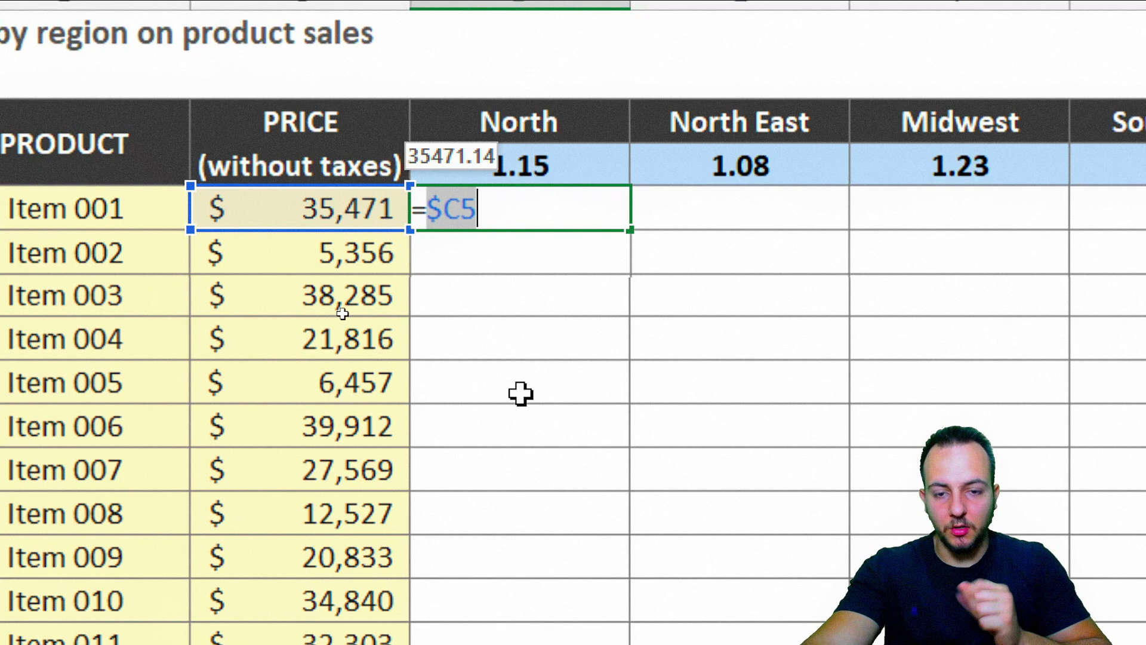
{"action": "key", "text": "Right"}
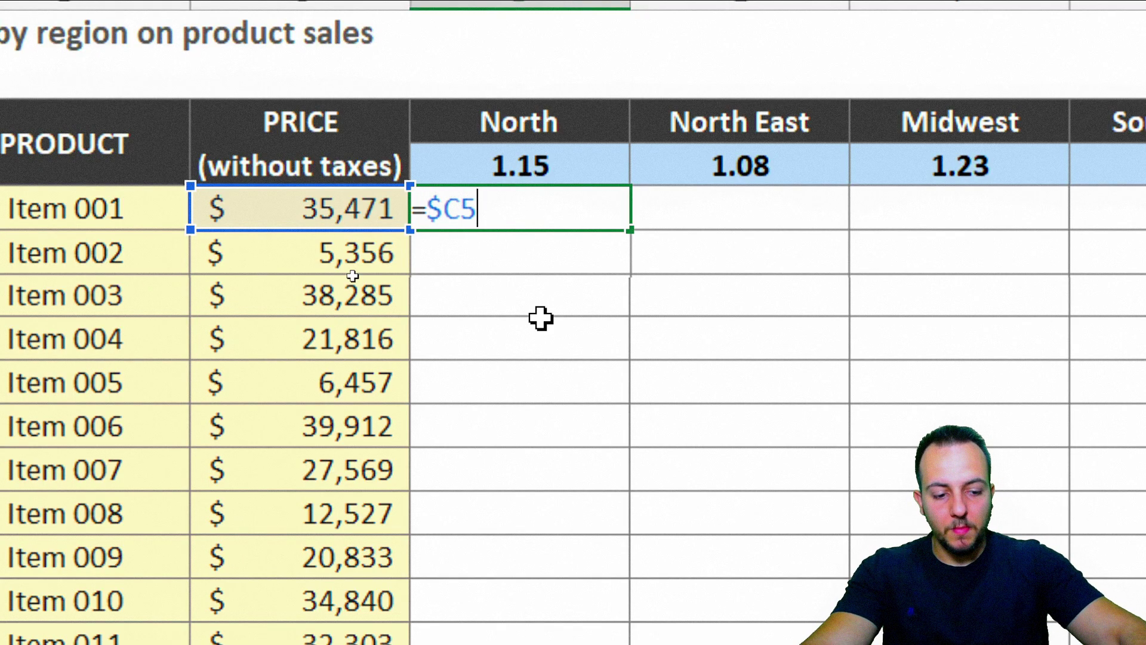
Step: Multiply by the North tax factor with only its row locked and accept the D5 formula as =$C5*D$4
{"action": "type", "text": "*"}
{"action": "left_click", "coordinate": [537, 170]}
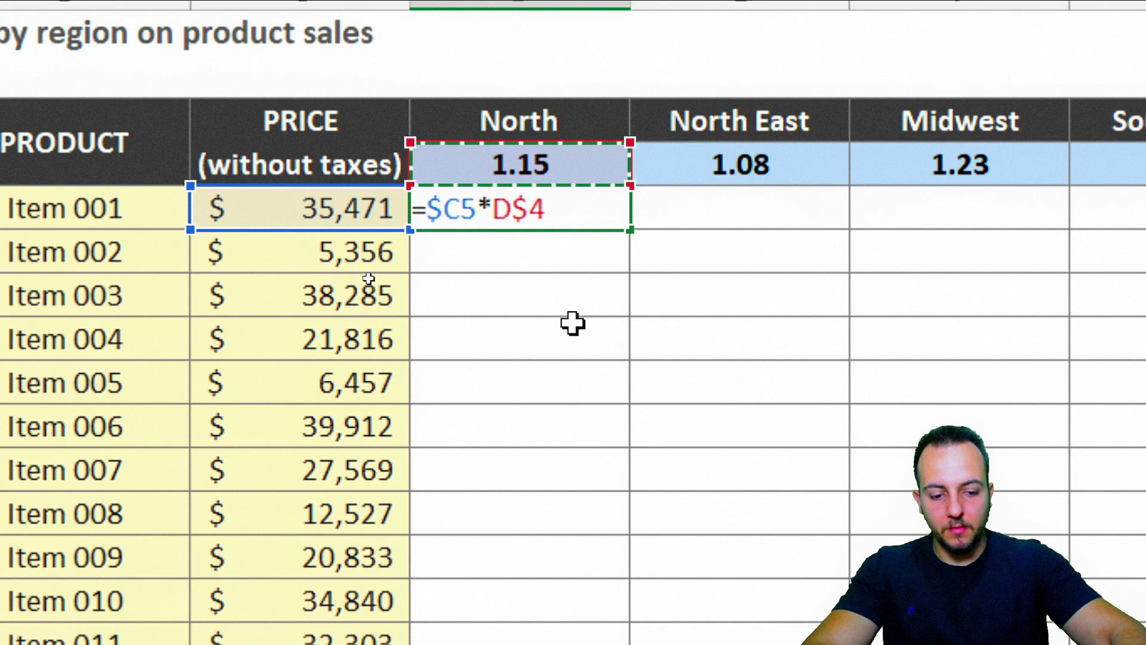
{"action": "key", "text": "Return"}
Step: Copy the D5 formula to every product and region in D5:H19 and clear the copy marquee
{"action": "left_click", "coordinate": [567, 215]}
{"action": "key", "text": "ctrl+c"}
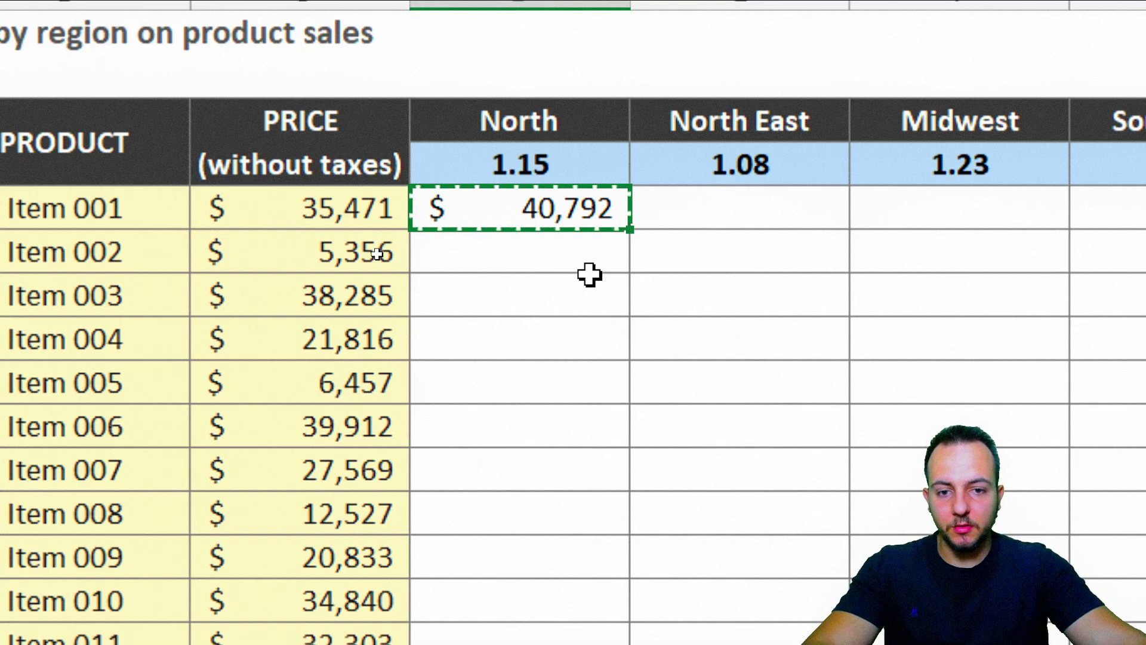
{"action": "left_click_drag", "start_coordinate": [367, 219], "coordinate": [758, 527]}
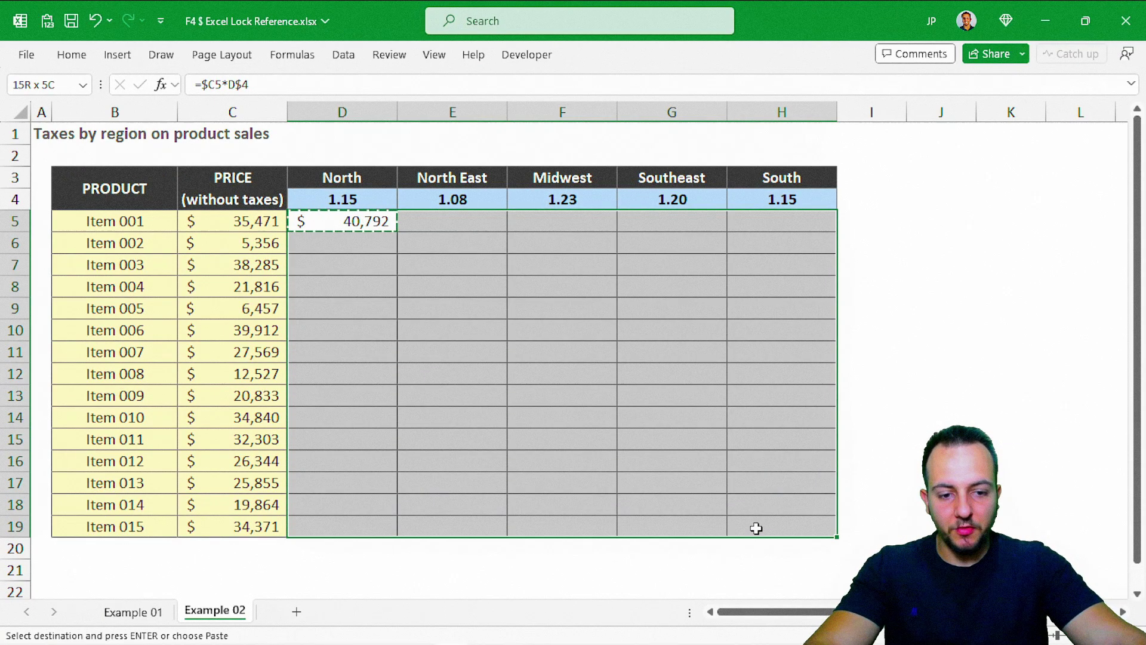
{"action": "key", "text": "ctrl+v"}
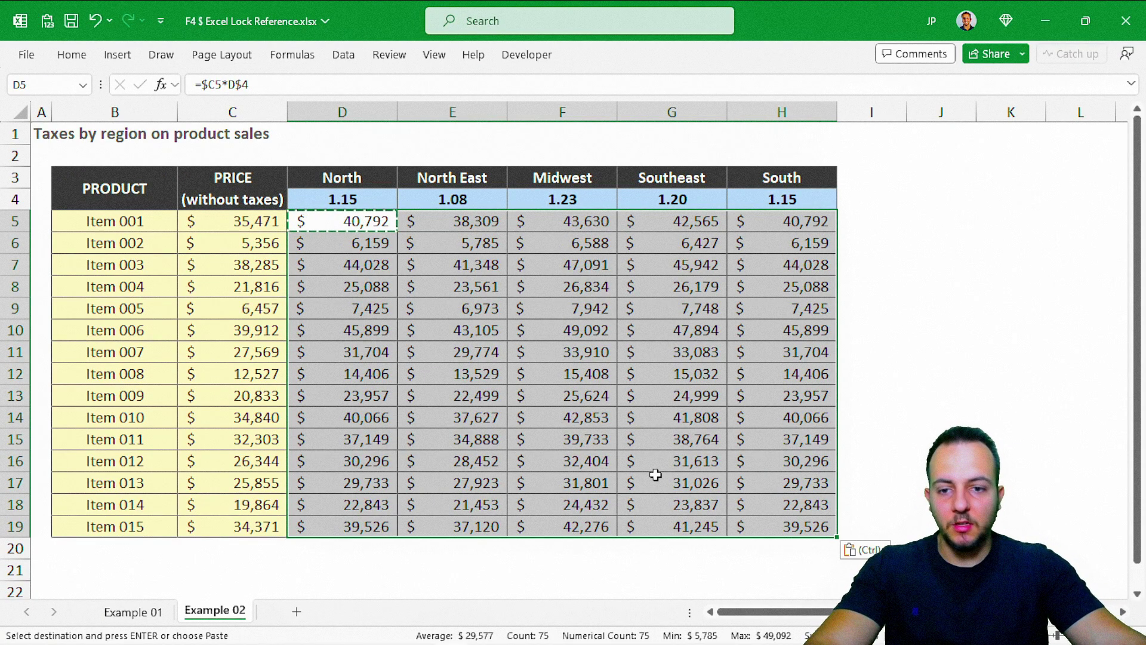
{"action": "key", "text": "Escape"}
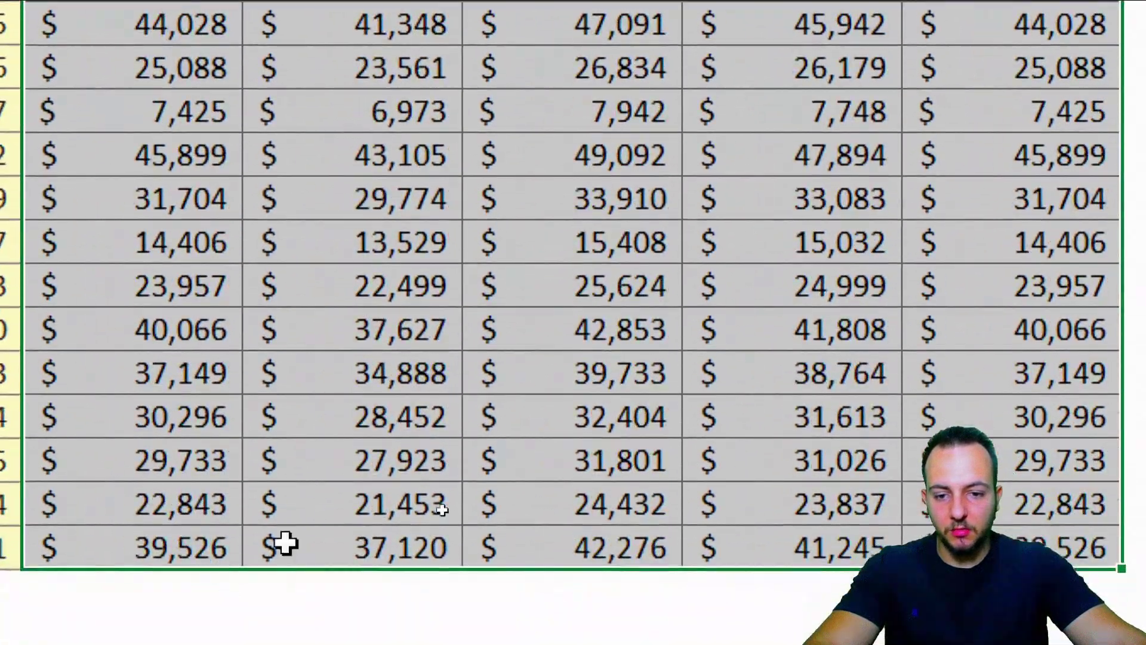
Step: Examine the references in the Item 007 Midwest formula and the D5 formula, and return to the Example 01 sheet
{"action": "left_click", "coordinate": [517, 200]}
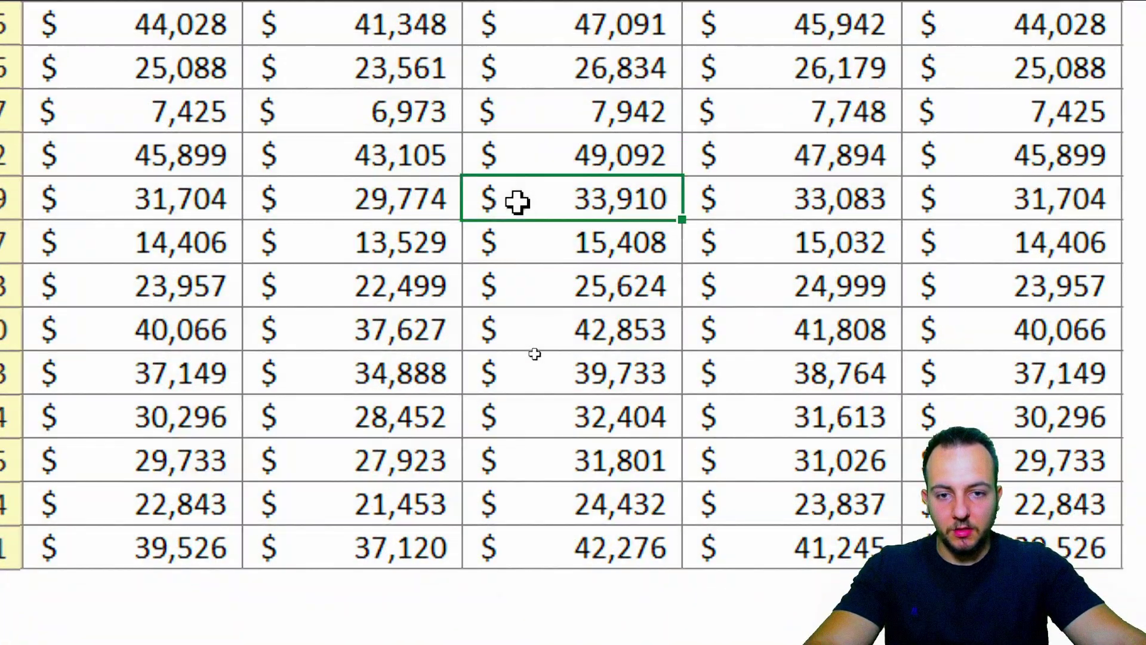
{"action": "double_click", "coordinate": [543, 198]}
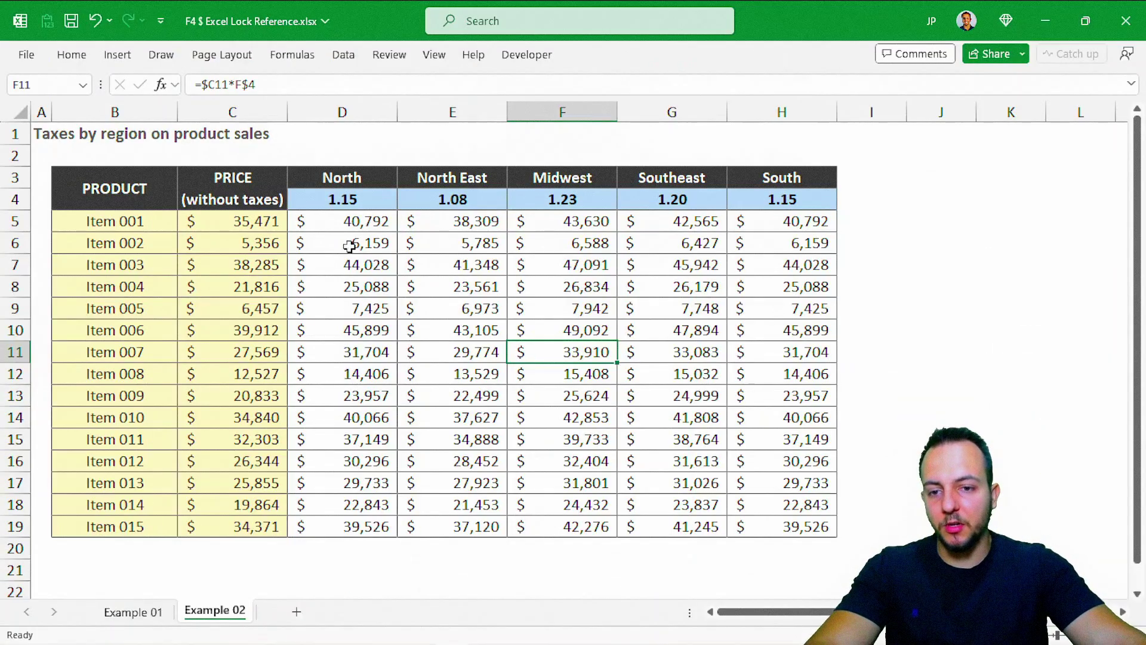
{"action": "left_click", "coordinate": [287, 93]}
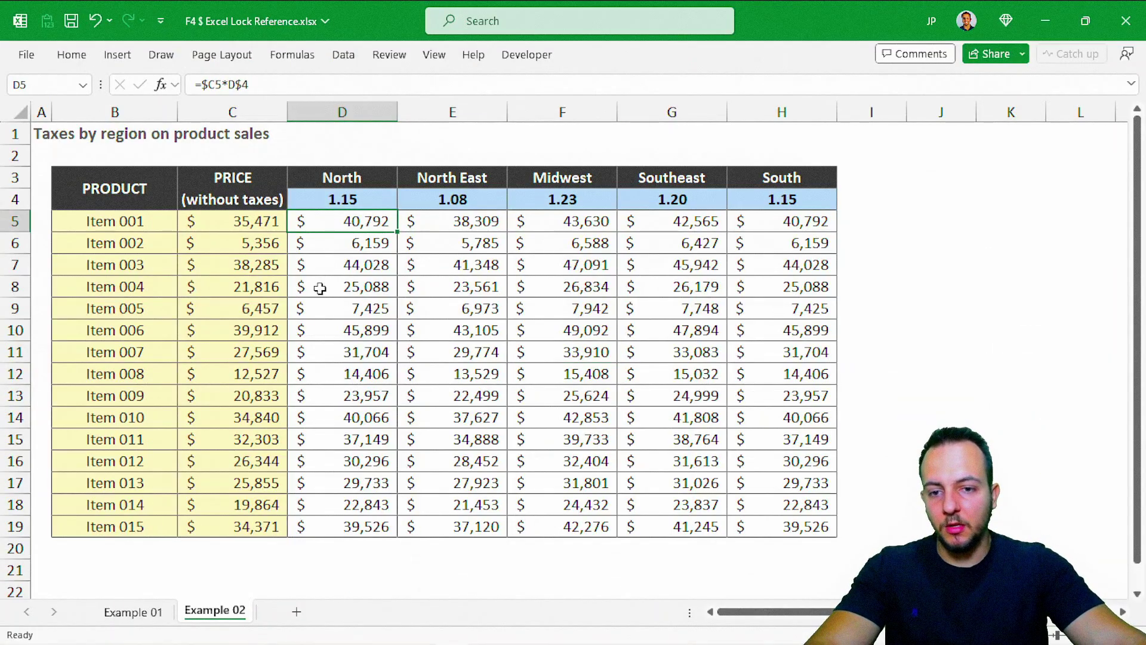
{"action": "left_click", "coordinate": [134, 612]}
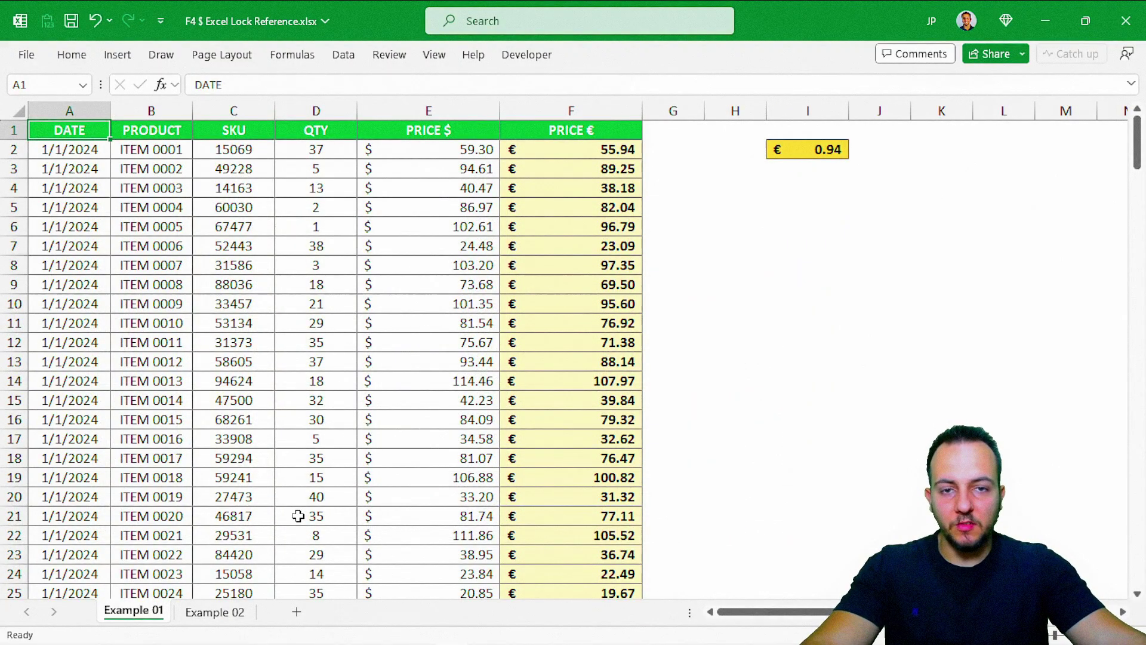